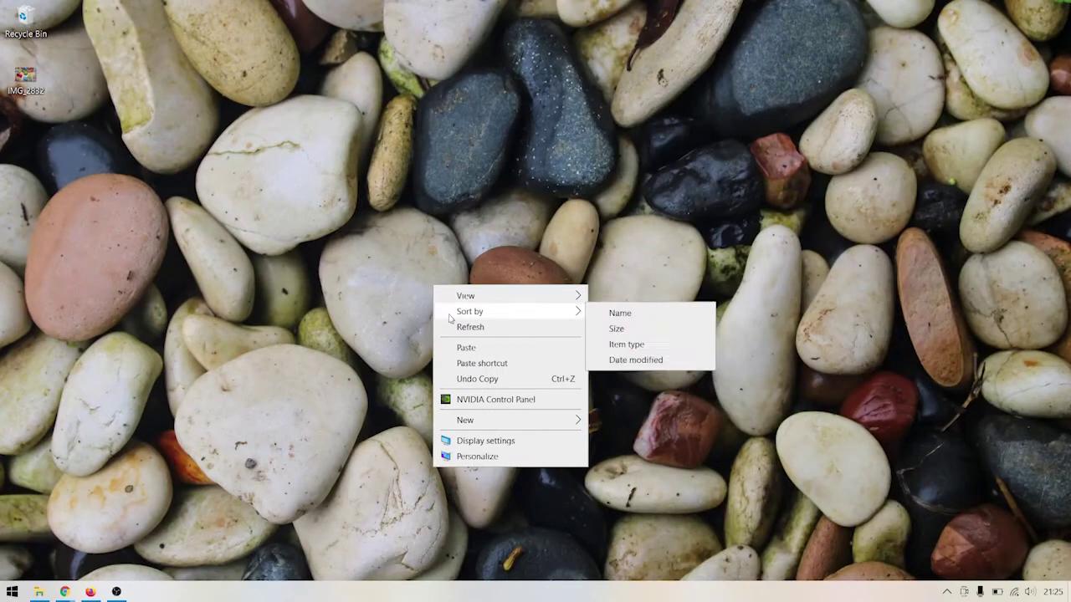
# - Open the desktop photo IMG_2832 of colourful balls in Adobe Photoshop
pyautogui.click(454, 327)
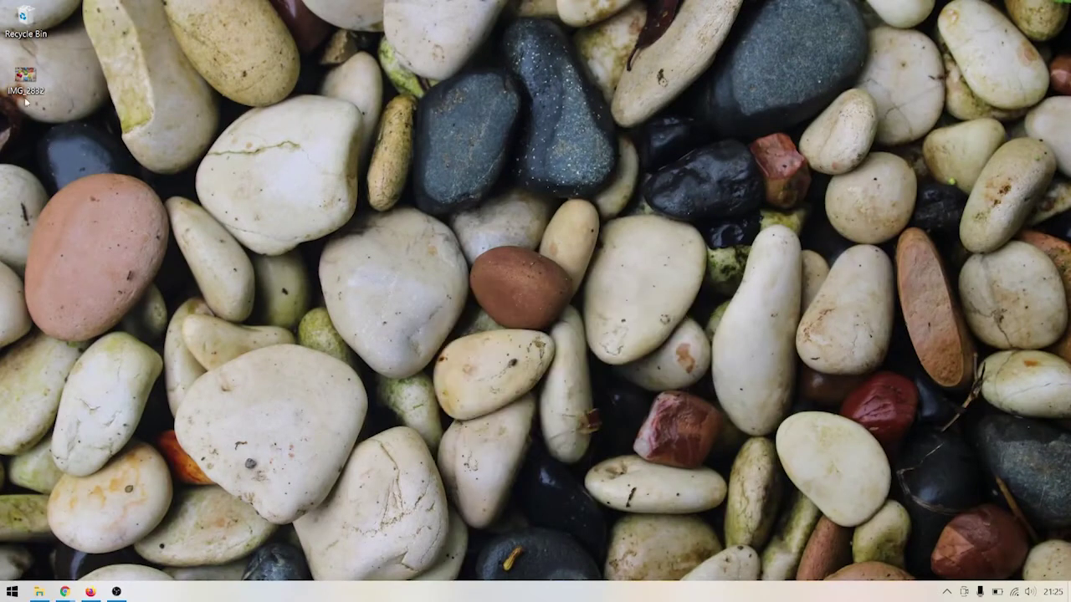
pyautogui.rightClick(24, 71)
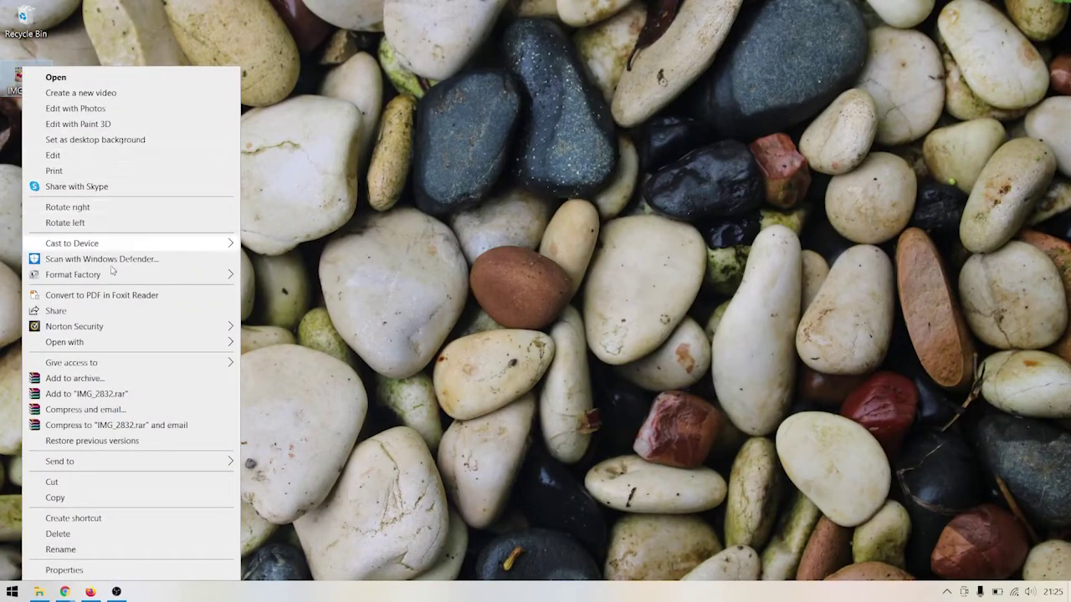
pyautogui.moveTo(64, 342)
pyautogui.click(284, 358)
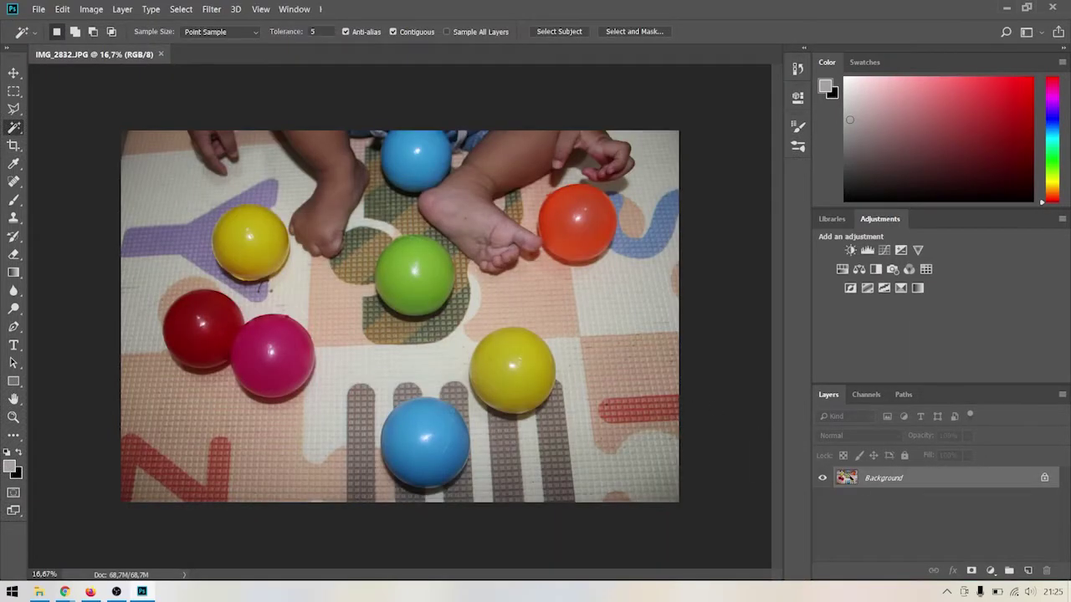
# - Duplicate the Background layer into a Background copy layer above it
pyautogui.click(13, 72)
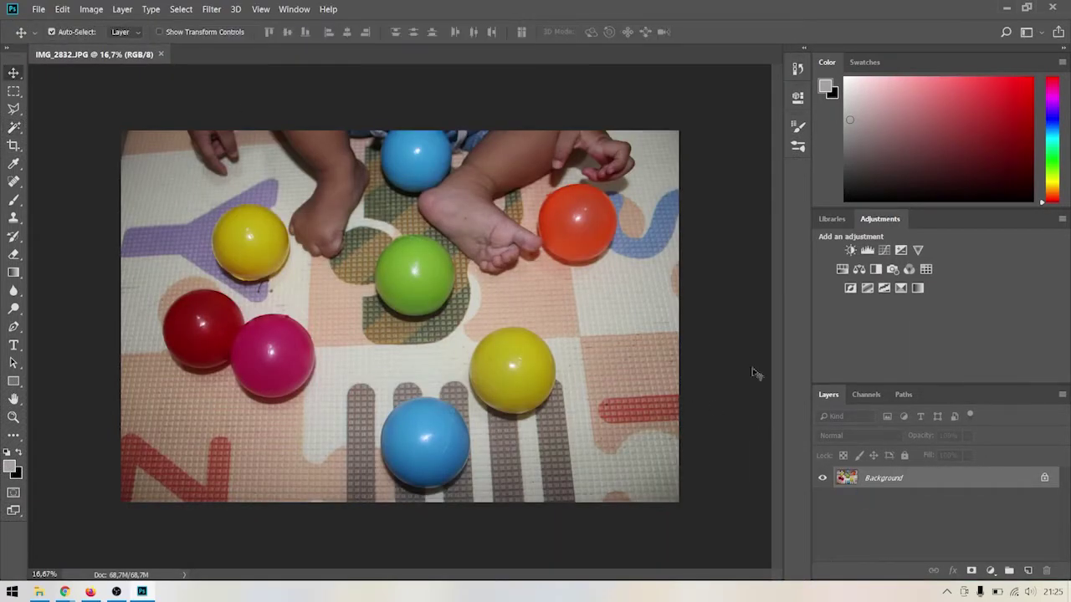
pyautogui.rightClick(908, 484)
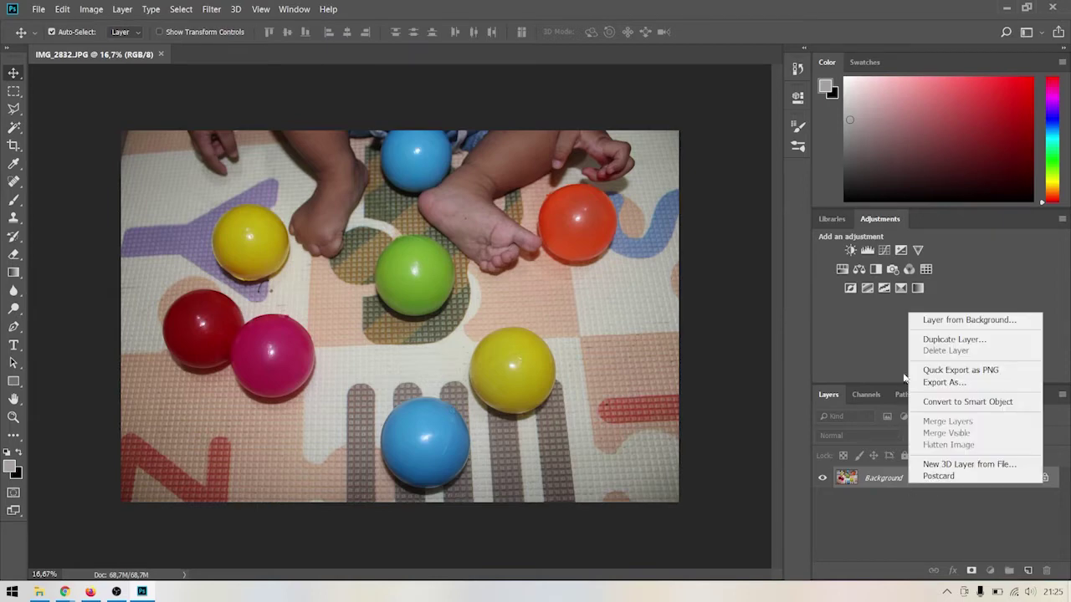
pyautogui.click(924, 348)
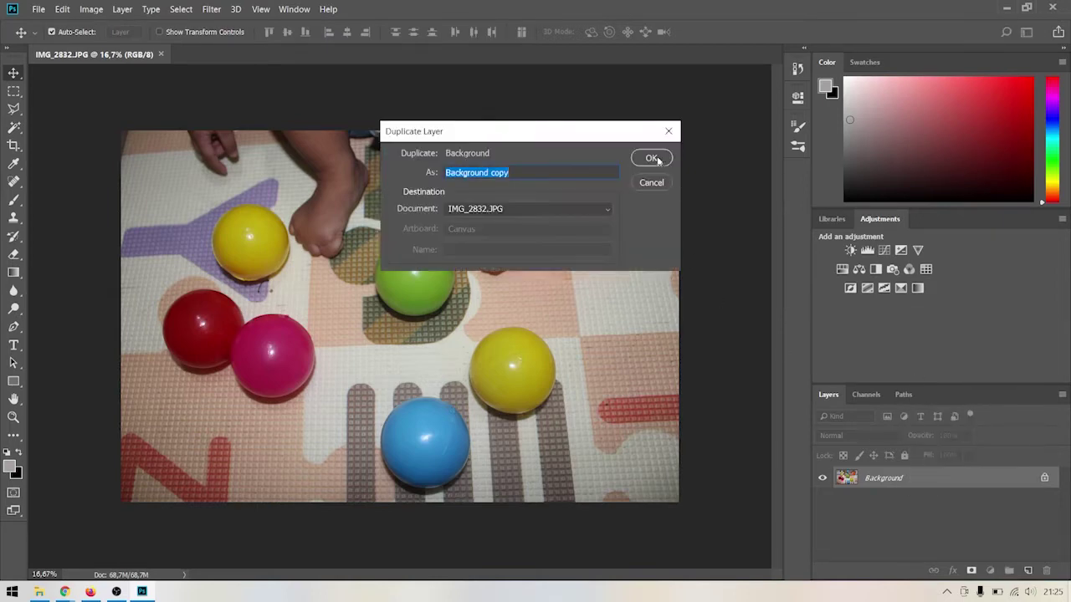
pyautogui.click(651, 159)
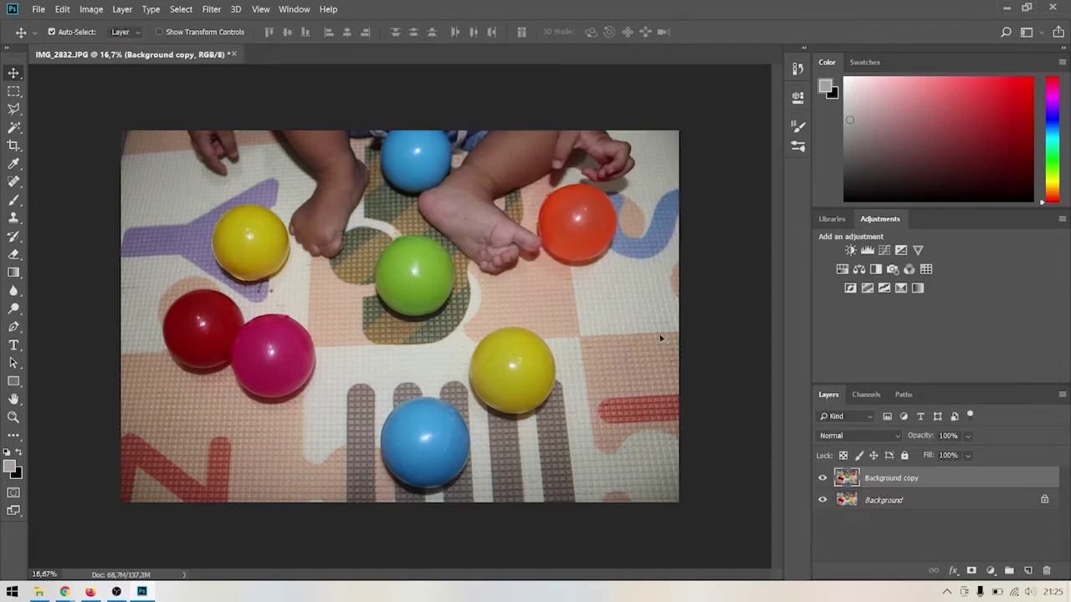
pyautogui.click(211, 10)
pyautogui.moveTo(218, 158)
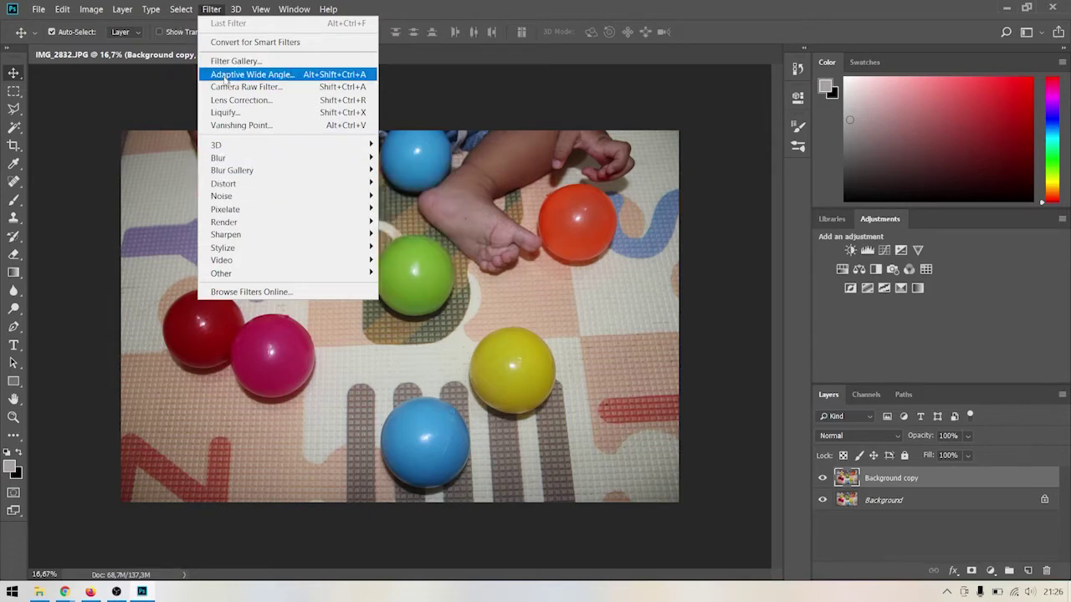
# - In Camera Raw on the copy layer, raise Saturation to 20 and Shadows, Exposure and Highlights
pyautogui.click(551, 207)
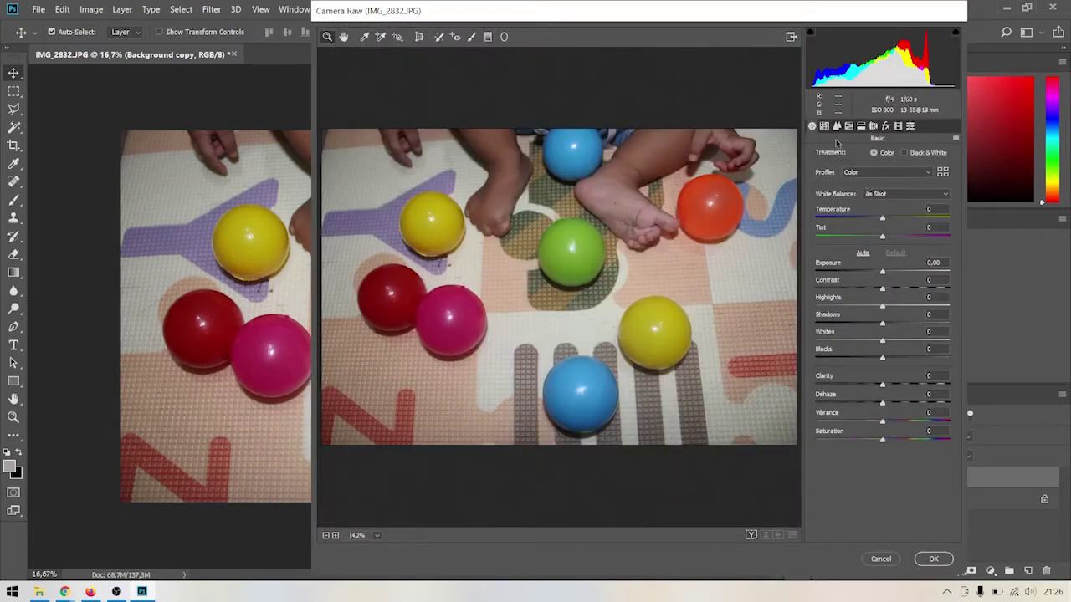
pyautogui.click(933, 432)
pyautogui.write('20')
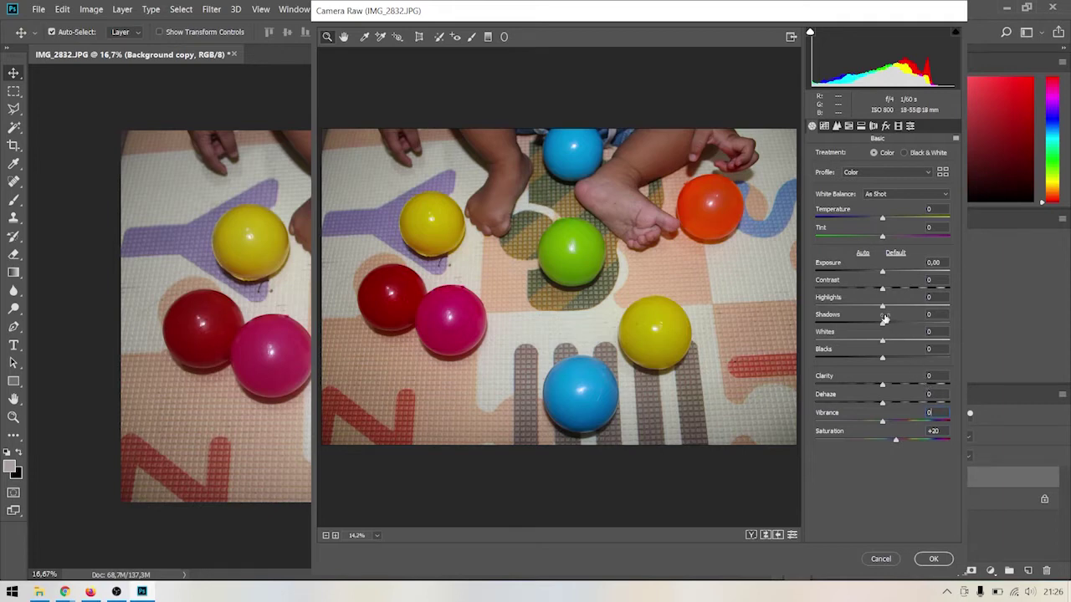
pyautogui.moveTo(886, 321); pyautogui.dragTo(906, 321)
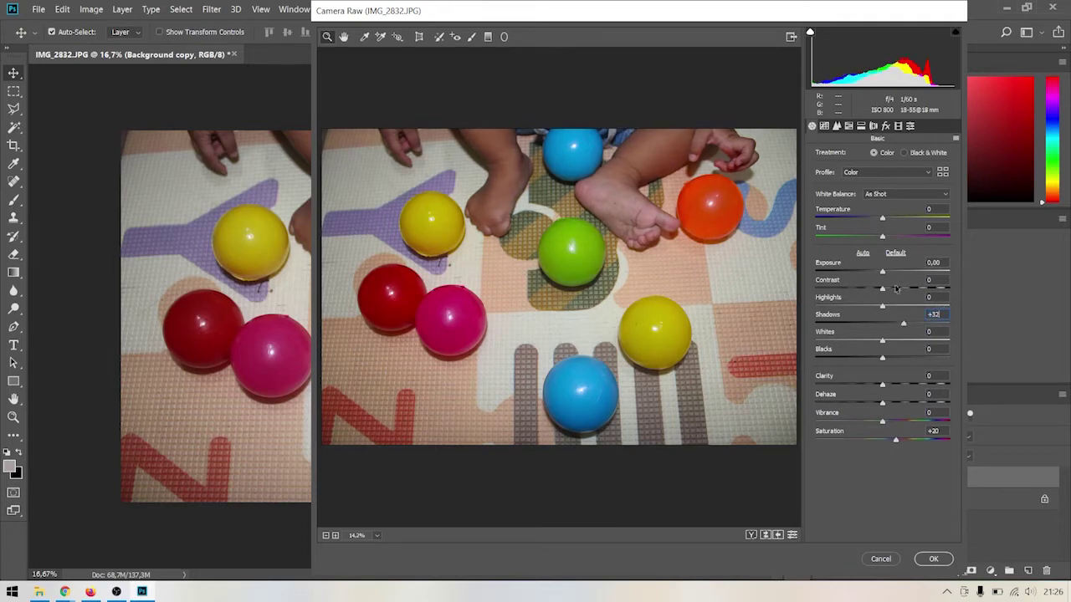
pyautogui.moveTo(883, 268); pyautogui.dragTo(888, 270)
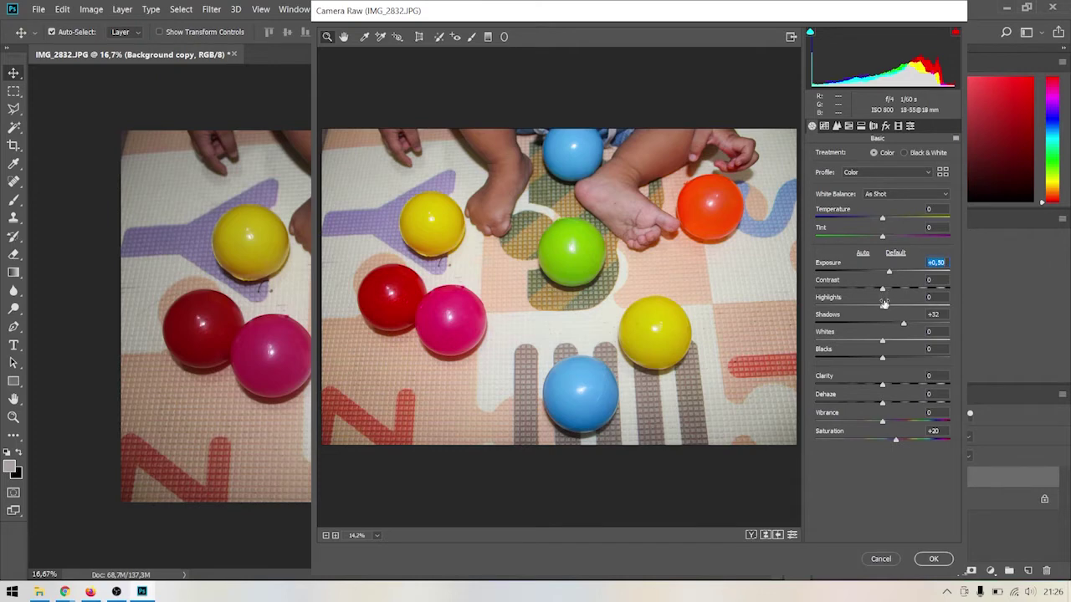
pyautogui.moveTo(882, 306); pyautogui.dragTo(912, 305)
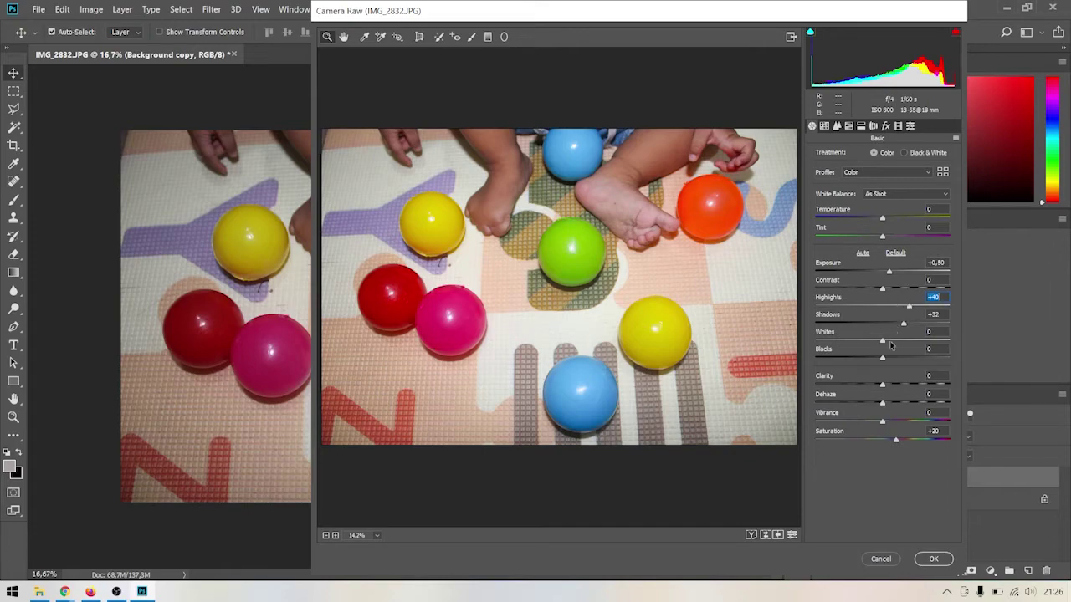
pyautogui.moveTo(564, 275)
pyautogui.mouseDown()
pyautogui.moveTo(614, 259)
pyautogui.moveTo(604, 259)
pyautogui.mouseUp()
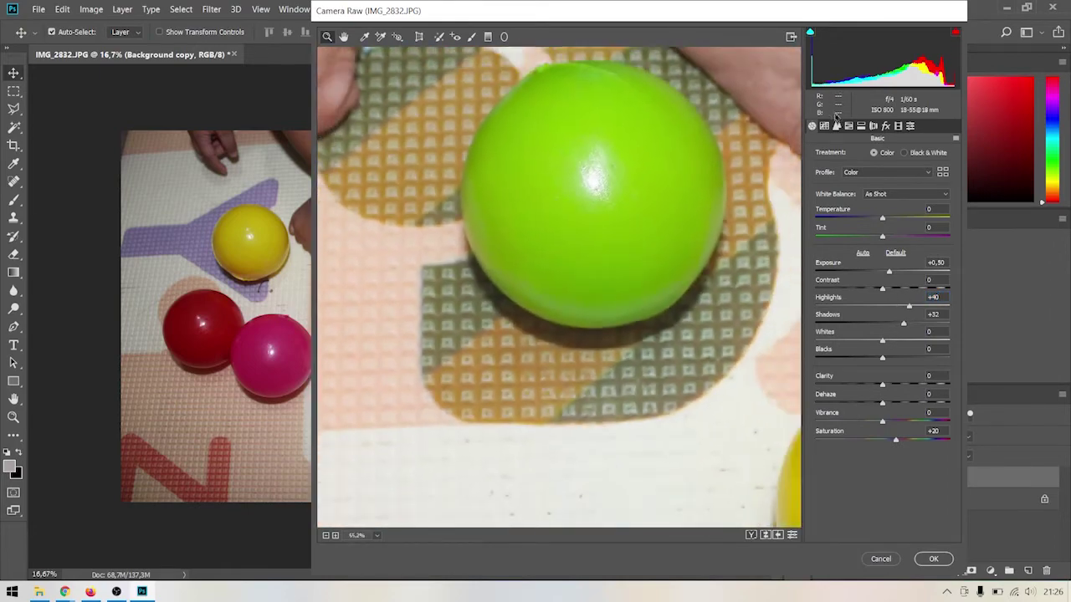
# - In Camera Raw's Detail panel, set Luminance noise reduction to 45 and Sharpening Amount to 80
pyautogui.click(836, 127)
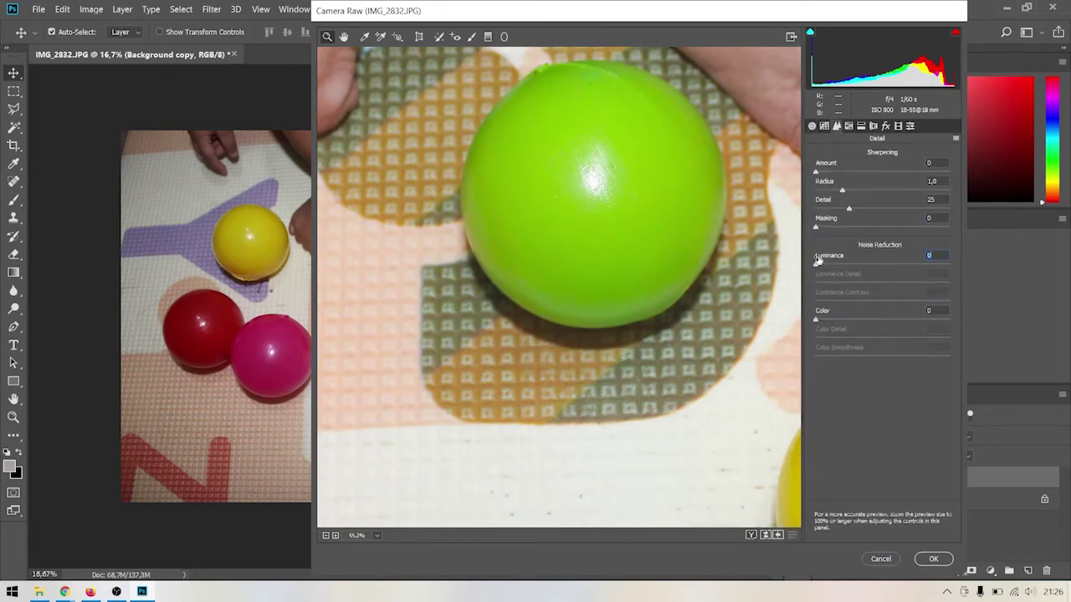
pyautogui.moveTo(818, 256); pyautogui.dragTo(845, 258)
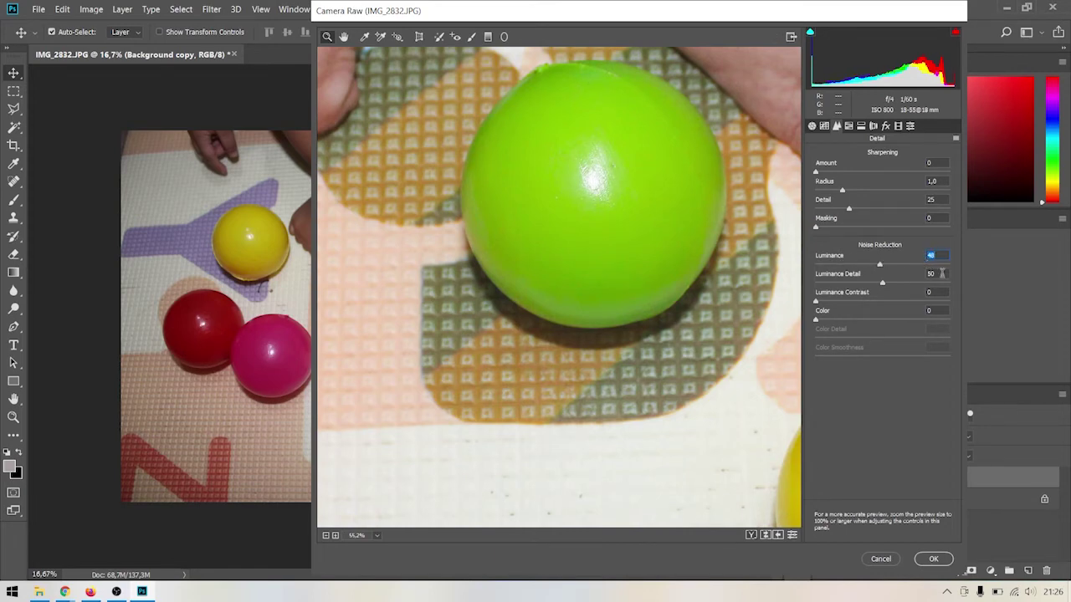
pyautogui.press('Down')
pyautogui.press('Down')
pyautogui.press('Down')
pyautogui.moveTo(823, 166); pyautogui.dragTo(854, 167)
pyautogui.write('80')
pyautogui.press('Tab')
pyautogui.hotkey('ctrl', '0')
pyautogui.moveTo(711, 201); pyautogui.dragTo(429, 315)
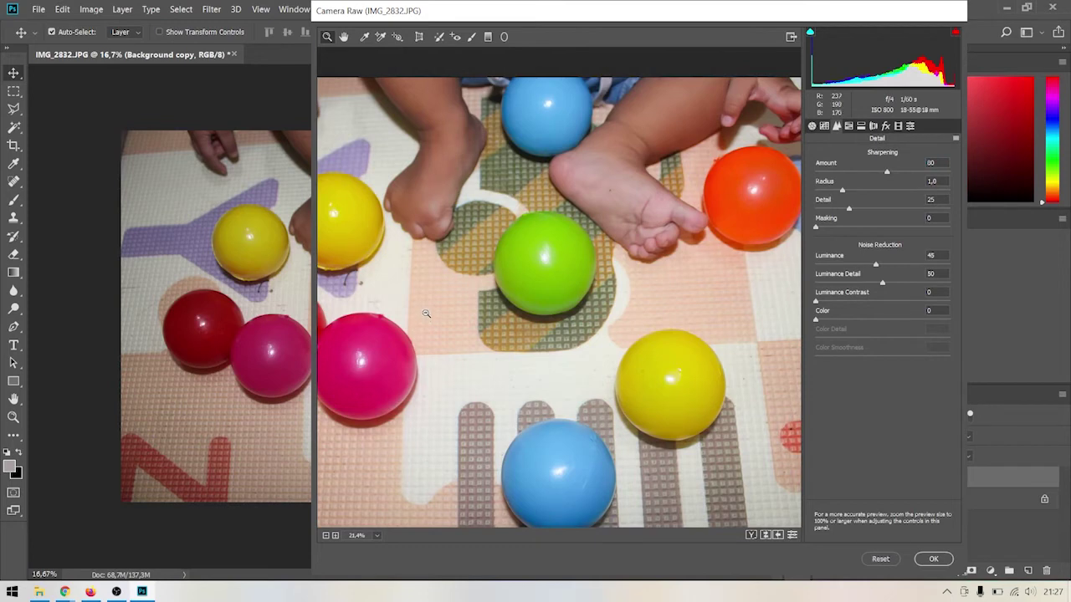
pyautogui.moveTo(434, 302)
pyautogui.mouseDown()
pyautogui.moveTo(579, 290)
pyautogui.moveTo(437, 265)
pyautogui.mouseUp()
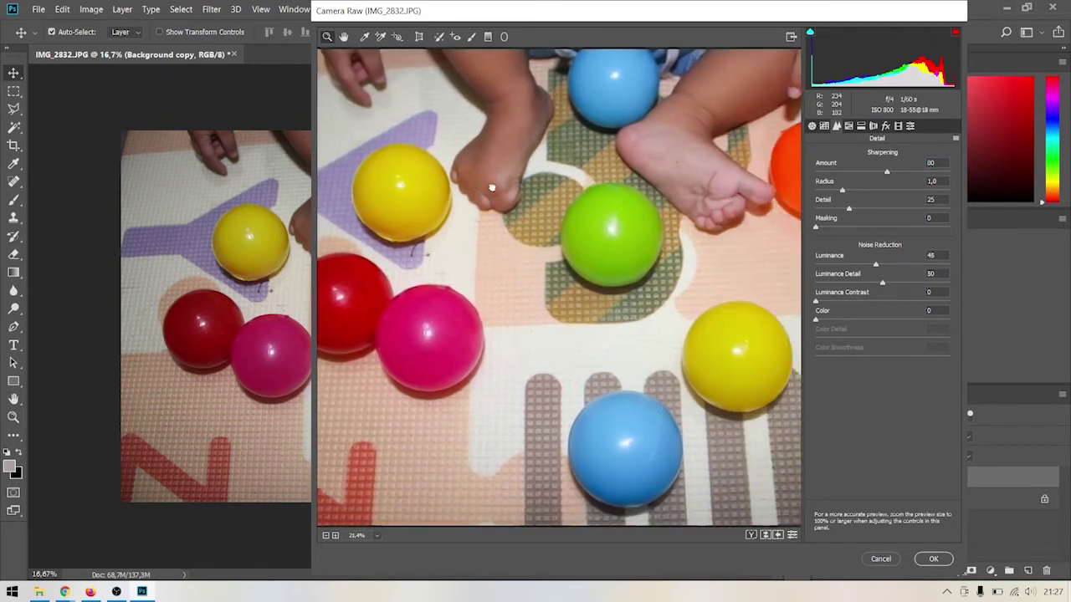
# - Increase Saturation to +25, check the zoomed preview, and apply the Camera Raw filter
pyautogui.click(811, 126)
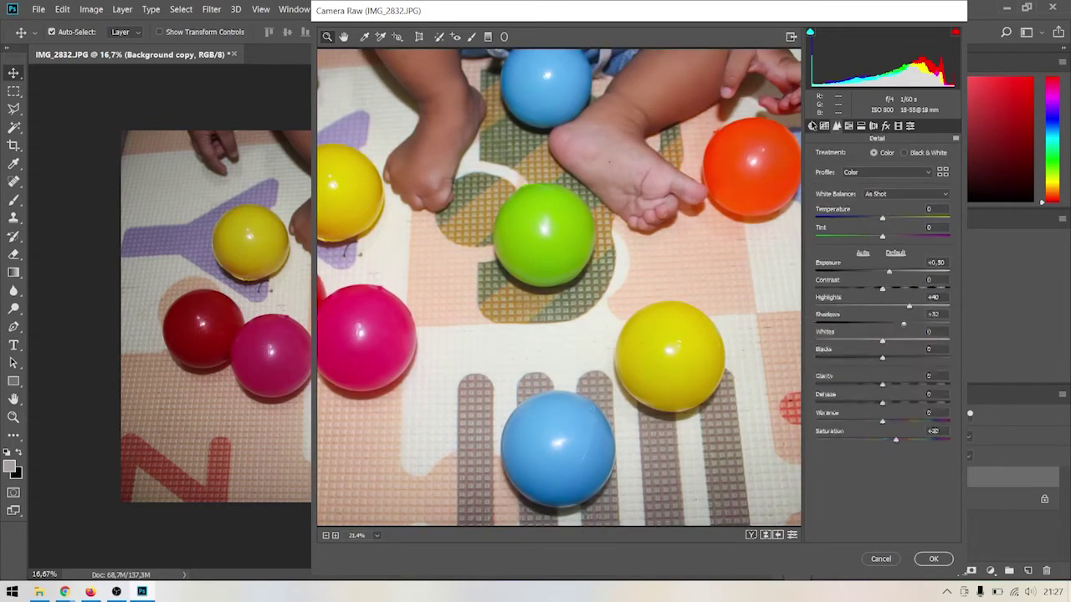
pyautogui.click(934, 430)
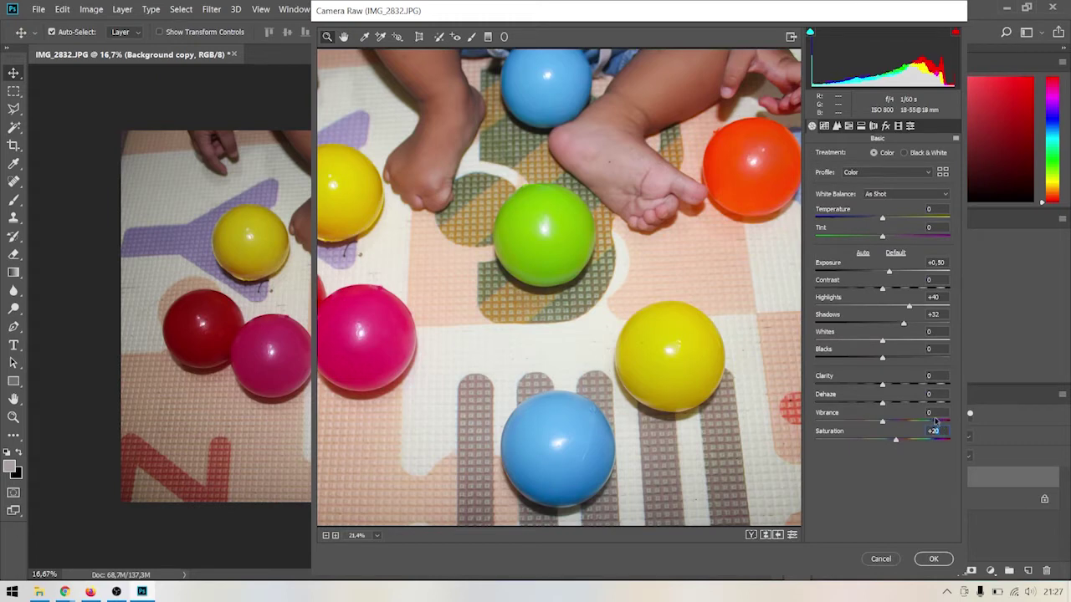
pyautogui.moveTo(935, 420); pyautogui.dragTo(939, 411)
pyautogui.click(525, 226)
pyautogui.moveTo(525, 226)
pyautogui.mouseDown()
pyautogui.moveTo(538, 226)
pyautogui.moveTo(503, 228)
pyautogui.mouseUp()
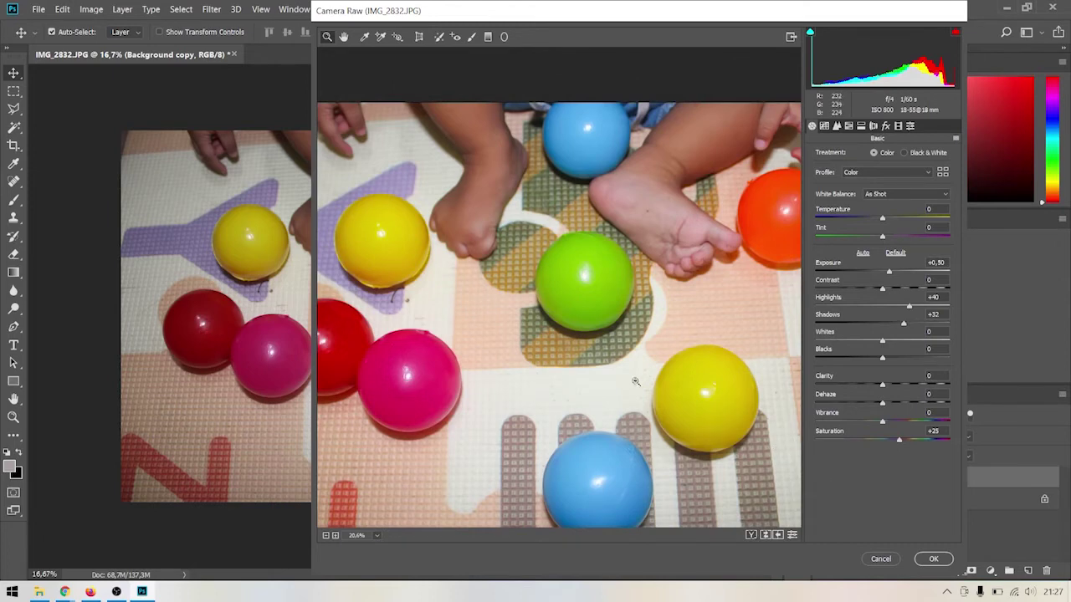
pyautogui.moveTo(636, 378); pyautogui.dragTo(632, 391)
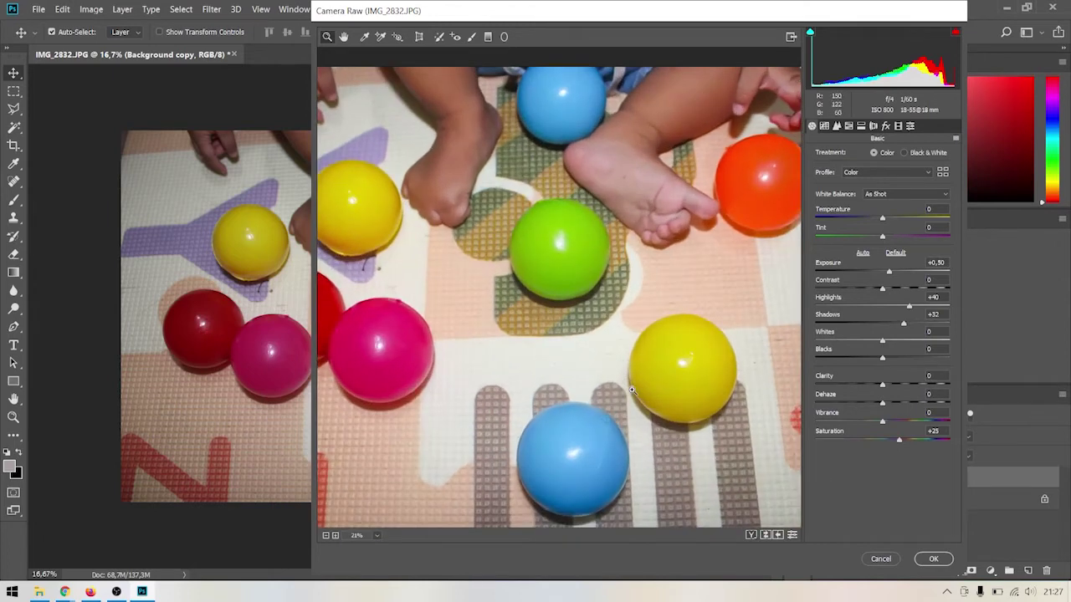
pyautogui.click(934, 559)
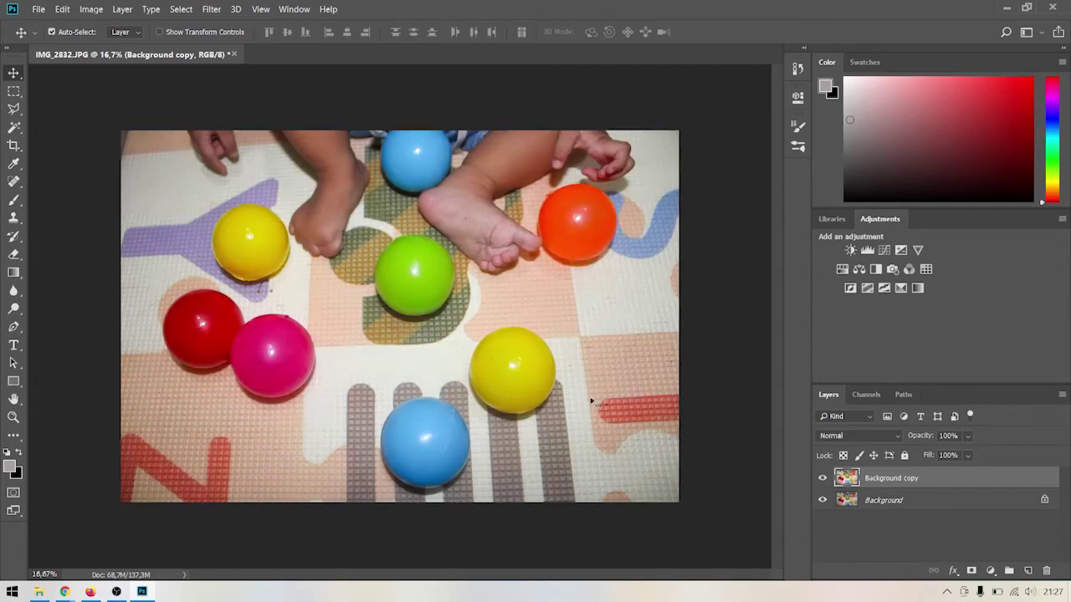
pyautogui.click(823, 478)
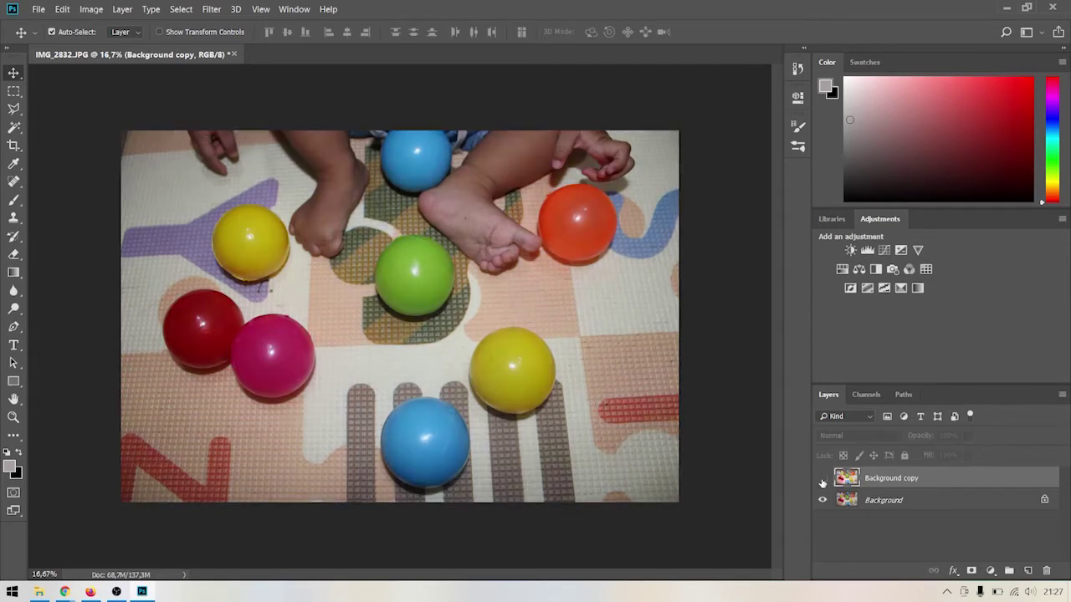
pyautogui.click(822, 479)
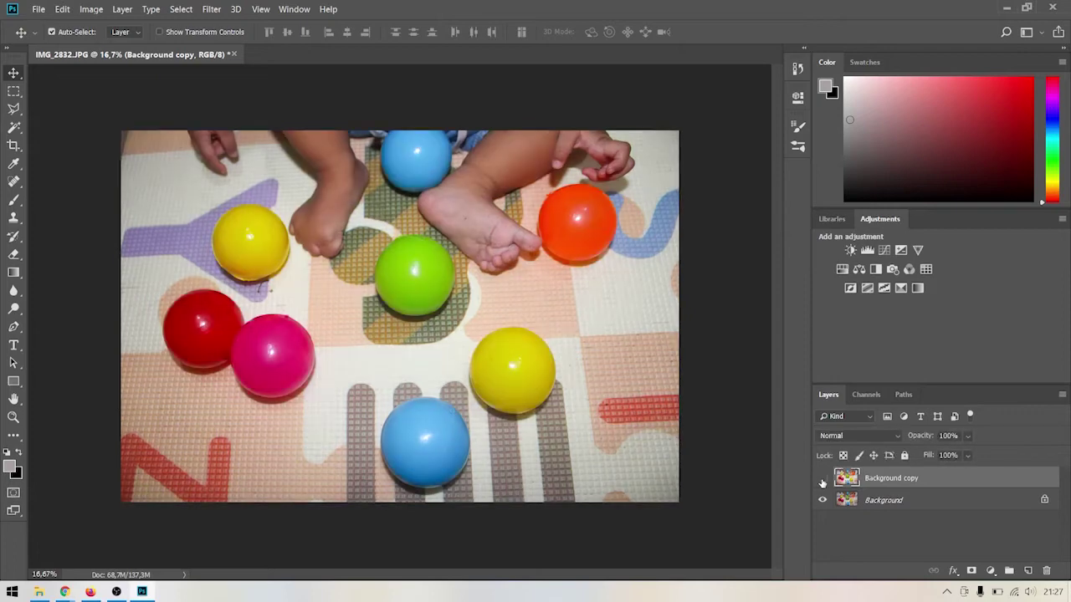
pyautogui.click(823, 479)
pyautogui.click(822, 478)
pyautogui.click(856, 503)
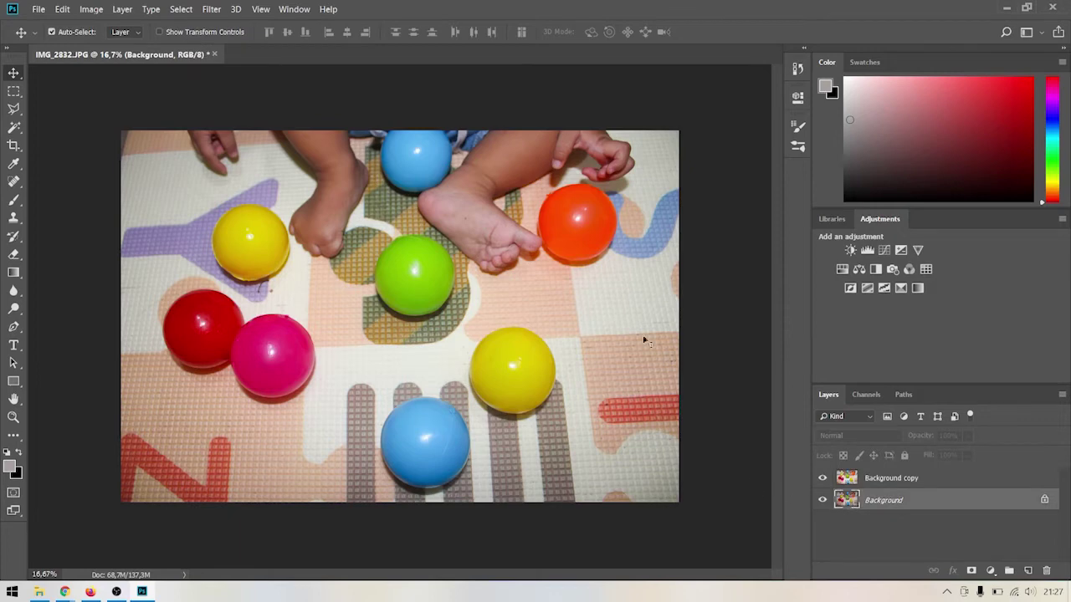
pyautogui.click(861, 479)
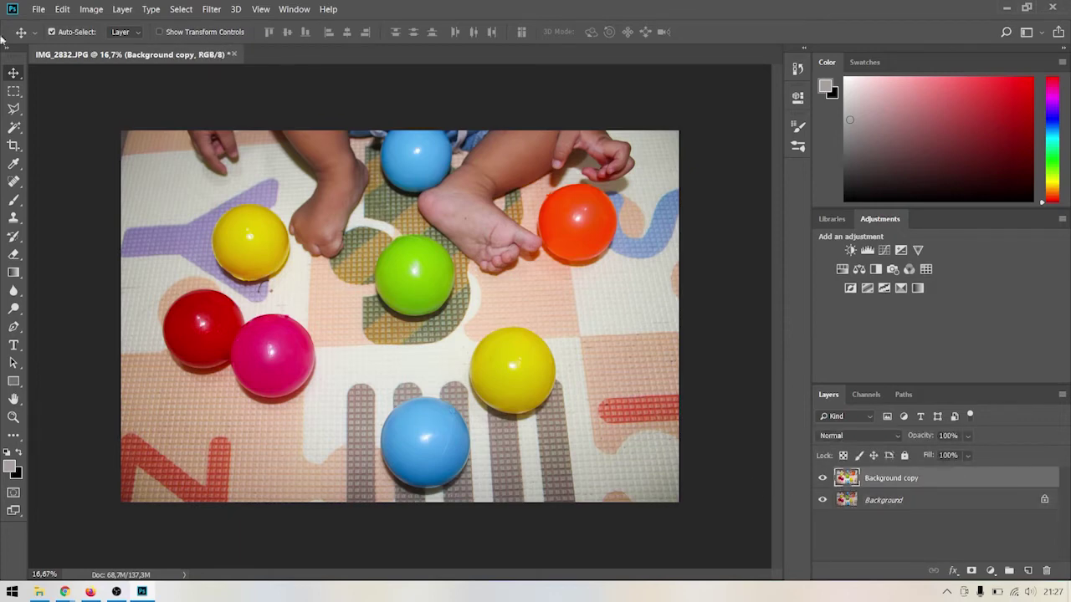
# - Export the image as a JPG named IMG_2832-E to the Desktop
pyautogui.click(38, 9)
pyautogui.moveTo(52, 190)
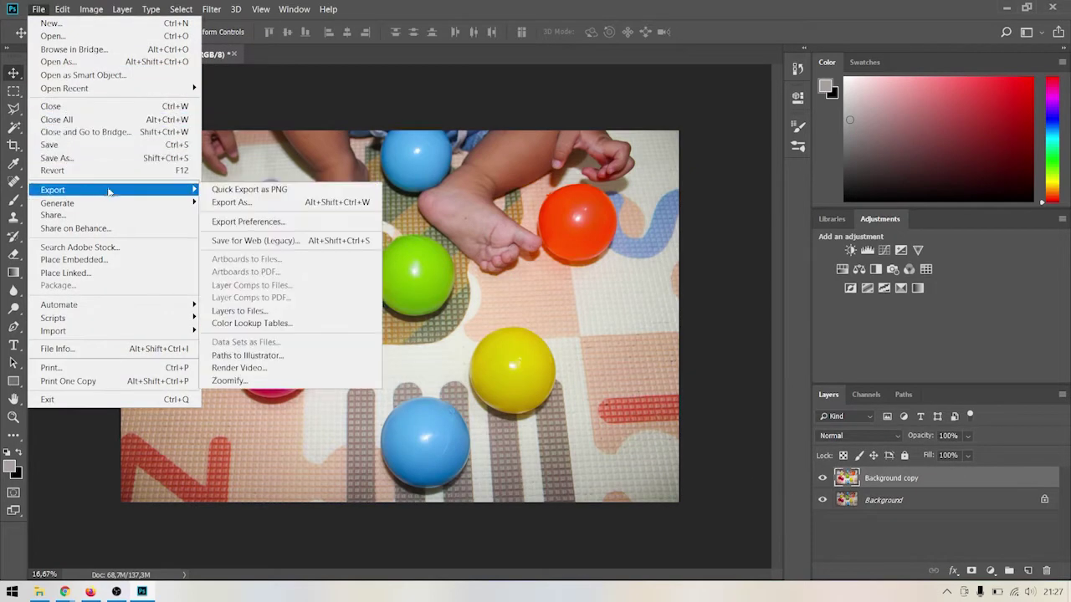
pyautogui.click(266, 203)
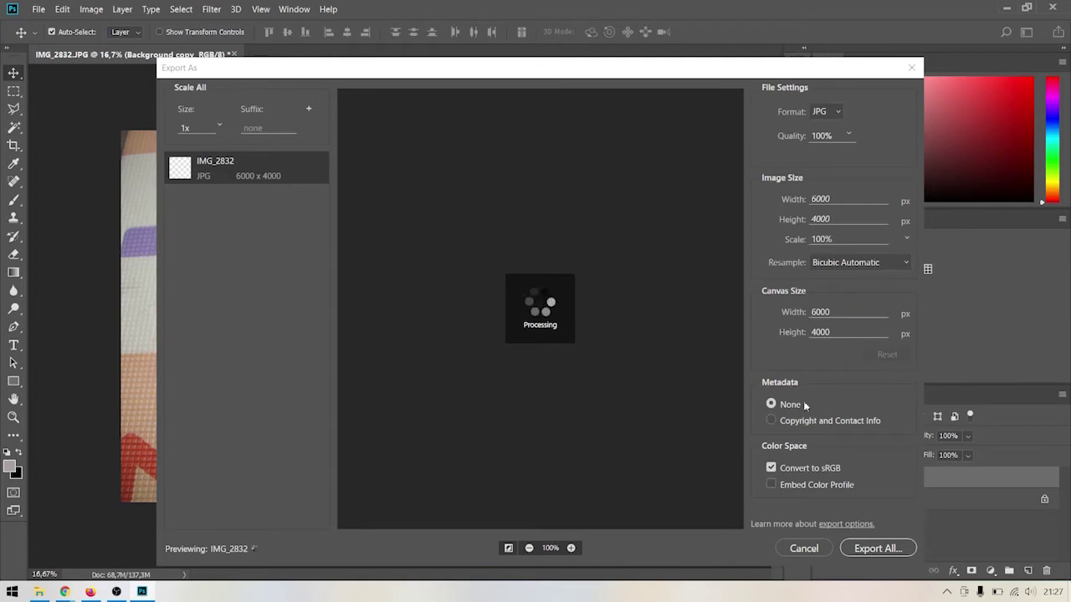
pyautogui.click(870, 549)
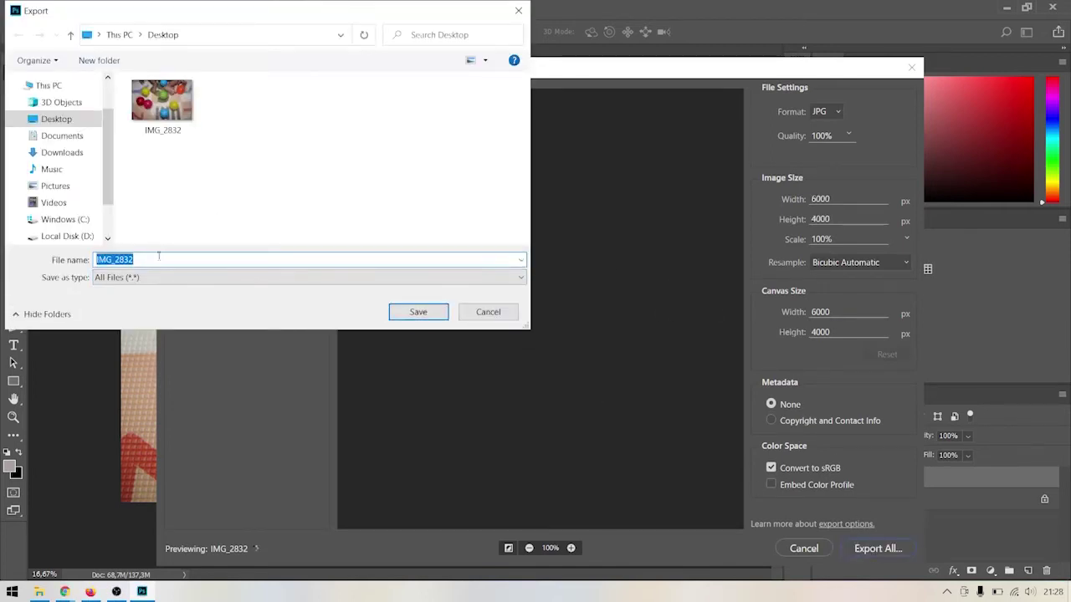
pyautogui.click(157, 260)
pyautogui.write('-E')
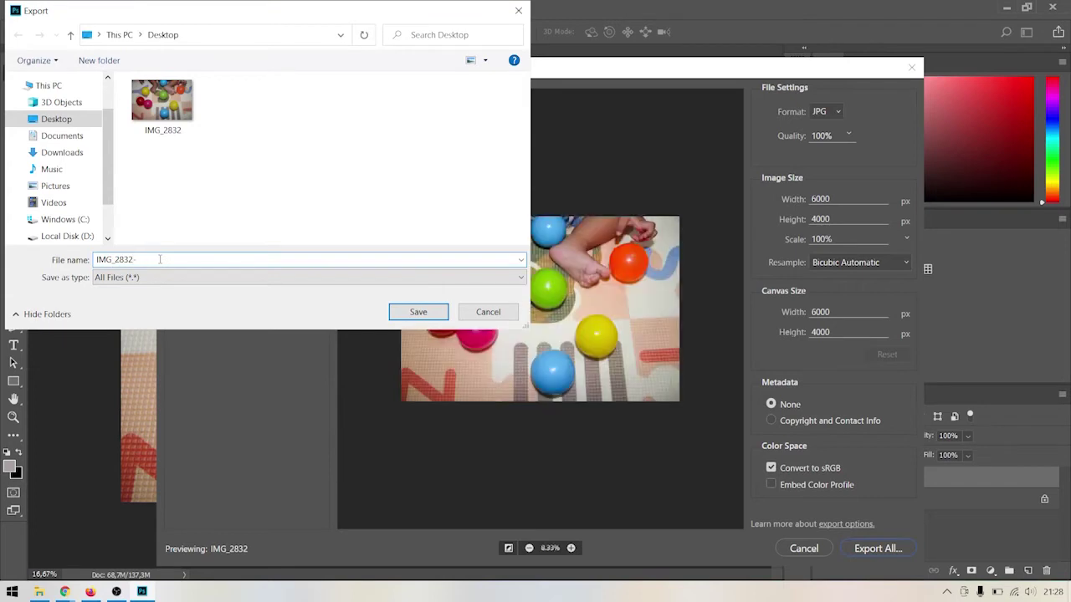
pyautogui.click(427, 311)
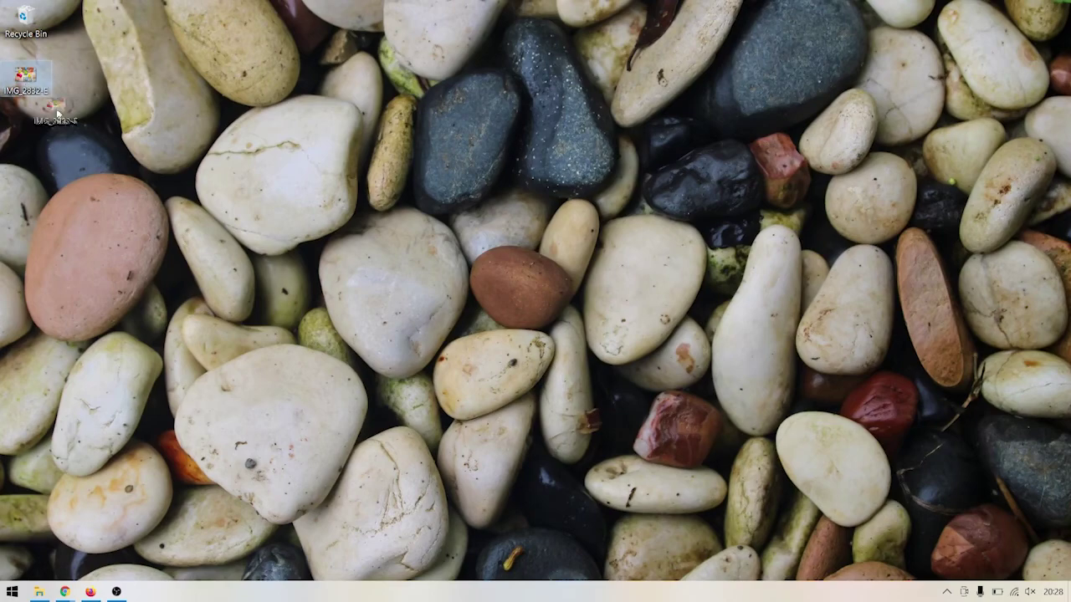
# - Switch to the Shutterstock upload page and drop IMG_2832-E into the upload area
pyautogui.hotkey('alt', 'Tab')
pyautogui.hotkey('alt', 'Tab')
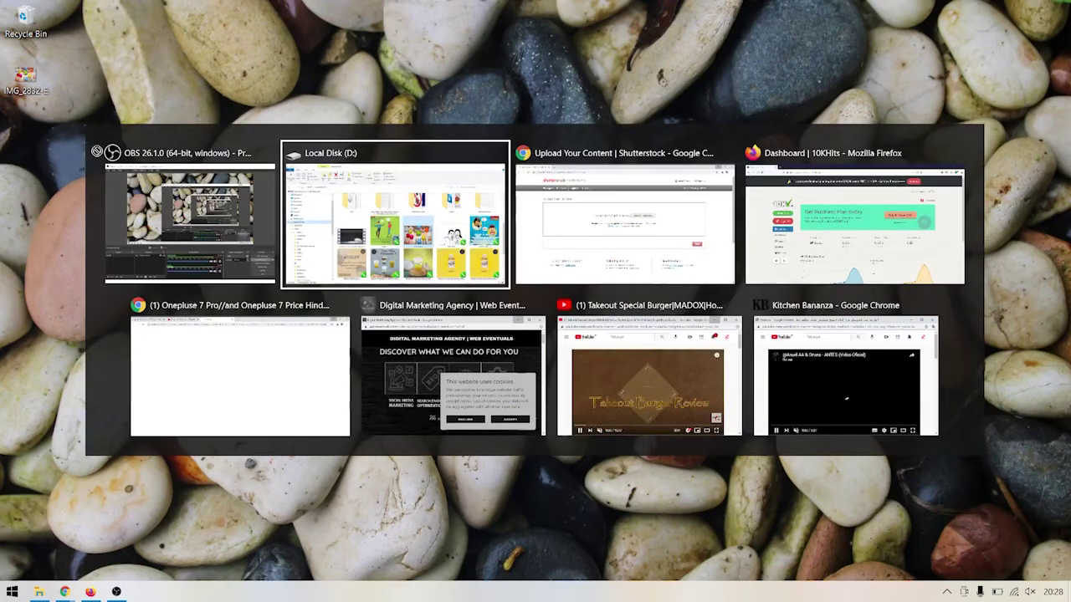
pyautogui.hotkey('alt', 'Tab')
pyautogui.moveTo(96, 150); pyautogui.dragTo(251, 225)
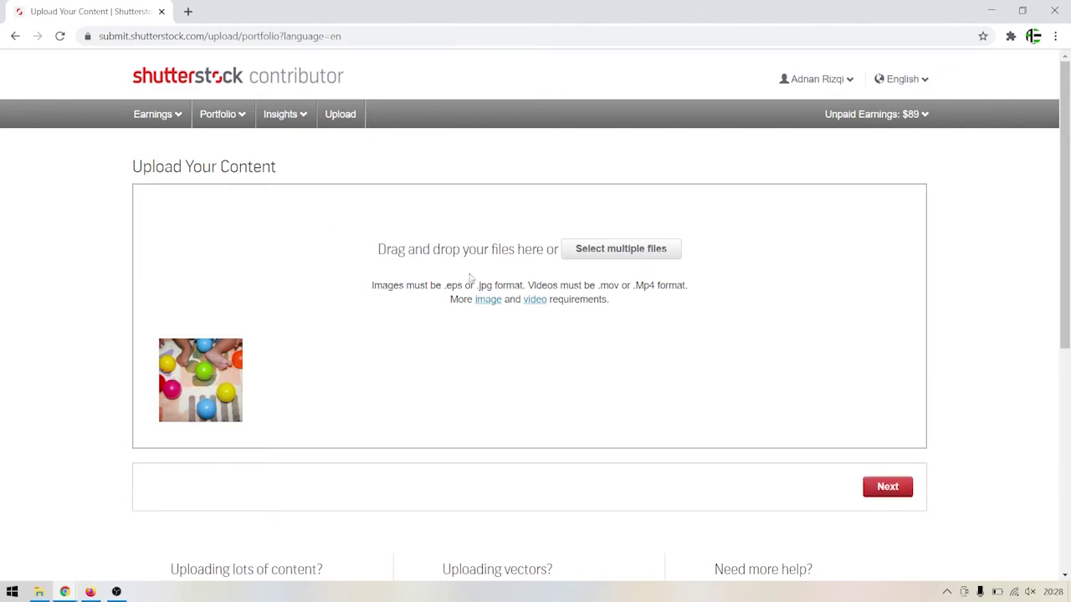
# - Fill the Description with 'a little boy is playing ball' copied from Notepad
pyautogui.click(888, 491)
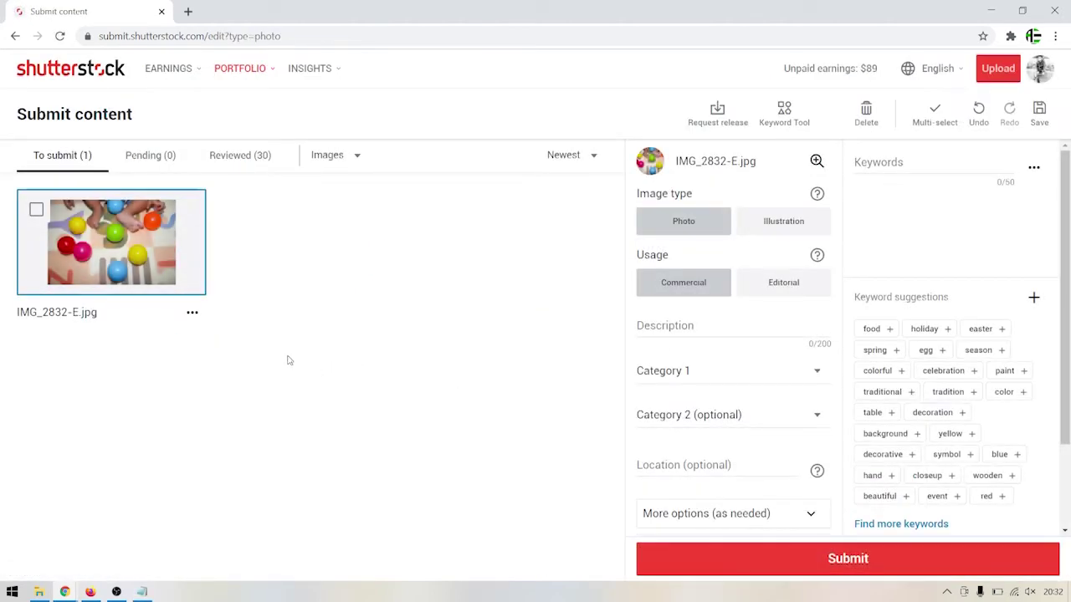
pyautogui.click(142, 591)
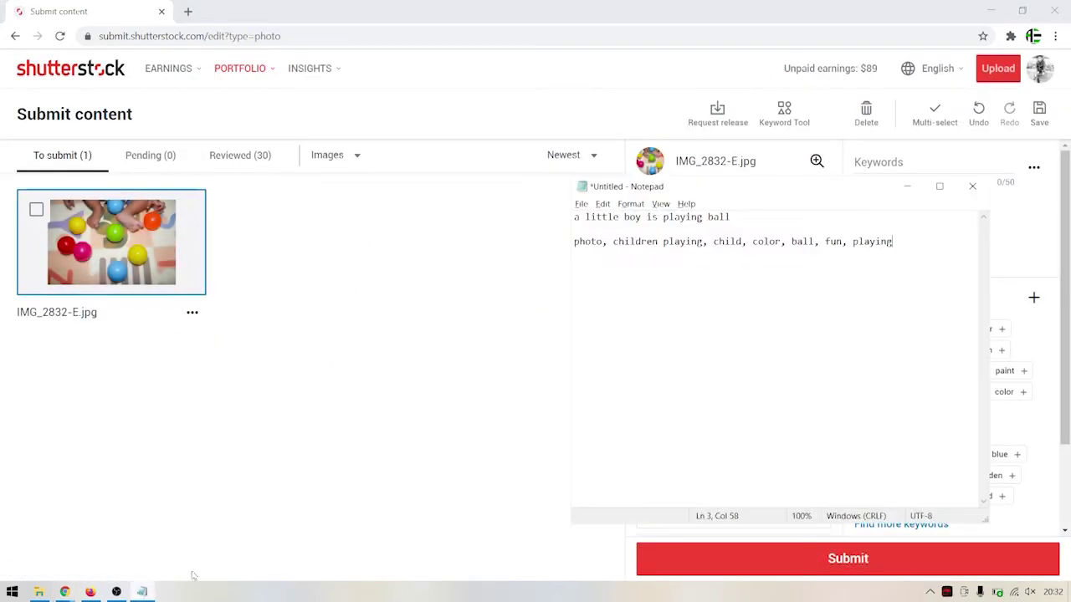
pyautogui.moveTo(777, 215); pyautogui.dragTo(528, 222)
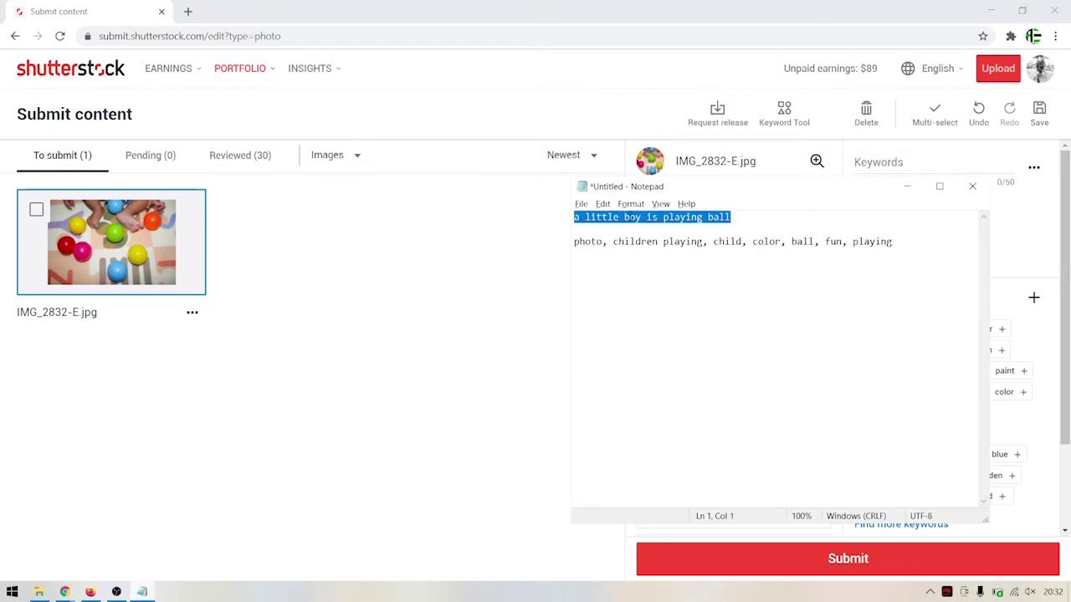
pyautogui.rightClick(631, 216)
pyautogui.click(645, 254)
pyautogui.click(533, 234)
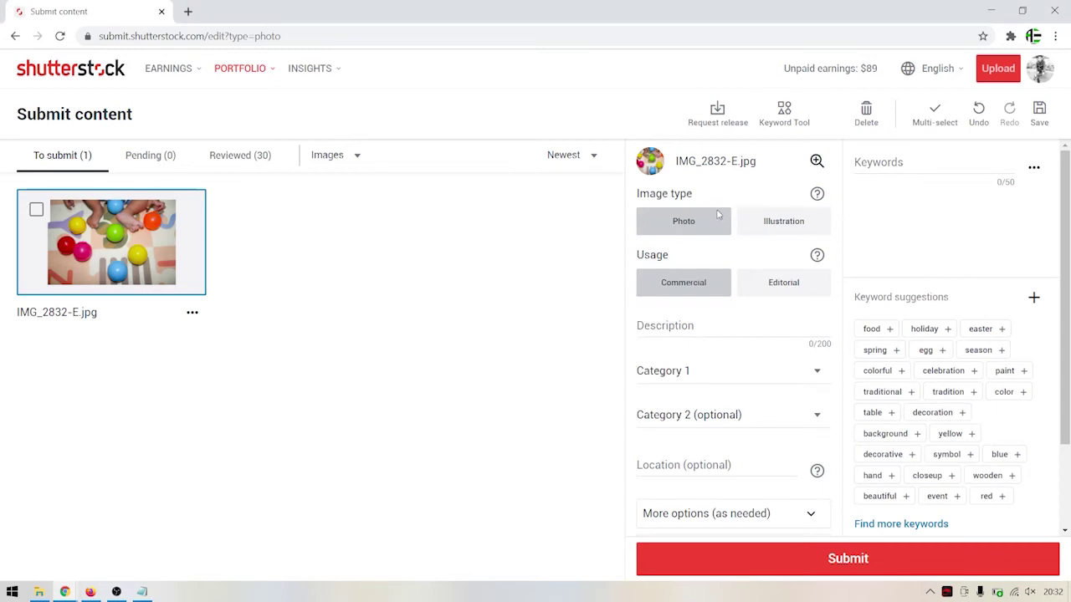
pyautogui.rightClick(670, 323)
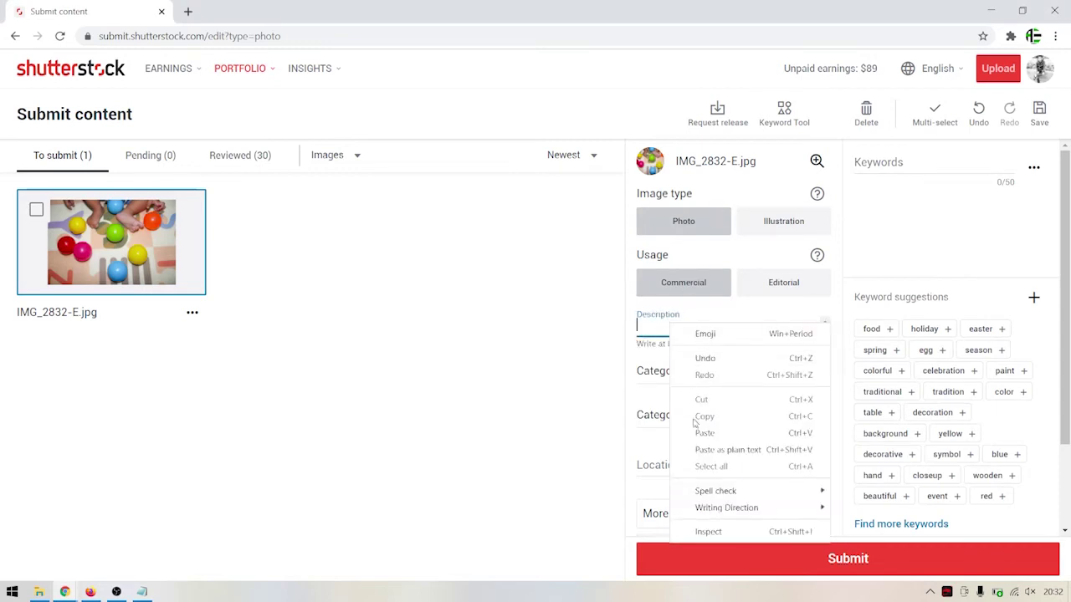
pyautogui.click(704, 432)
# - Set Category 1 to Sports/Recreation and Category 2 to Miscellaneous
pyautogui.click(687, 375)
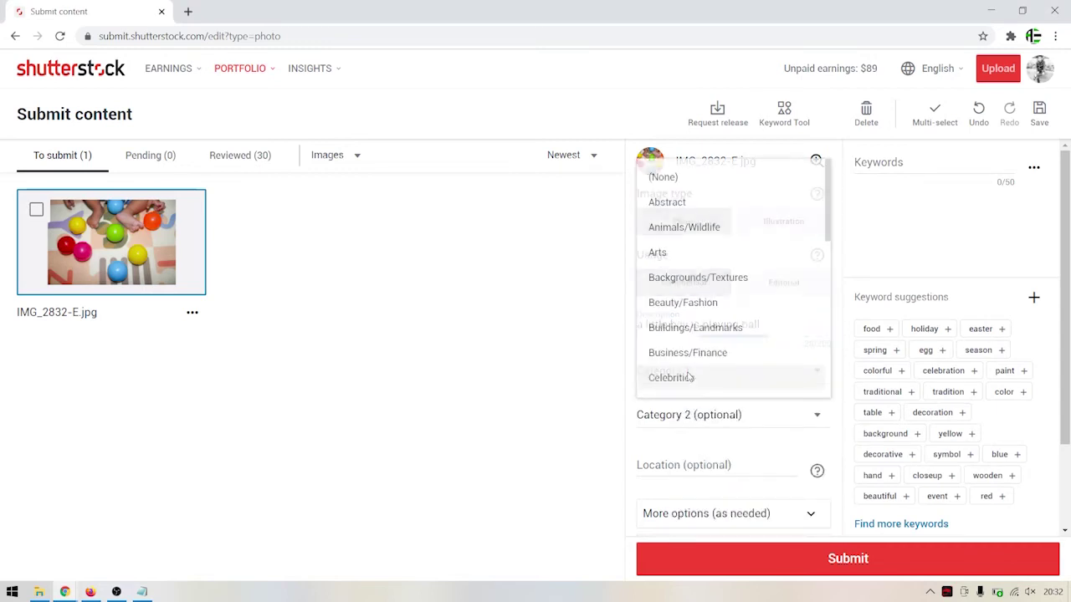
pyautogui.scroll(-3, 784, 298)
pyautogui.scroll(-1, 785, 297)
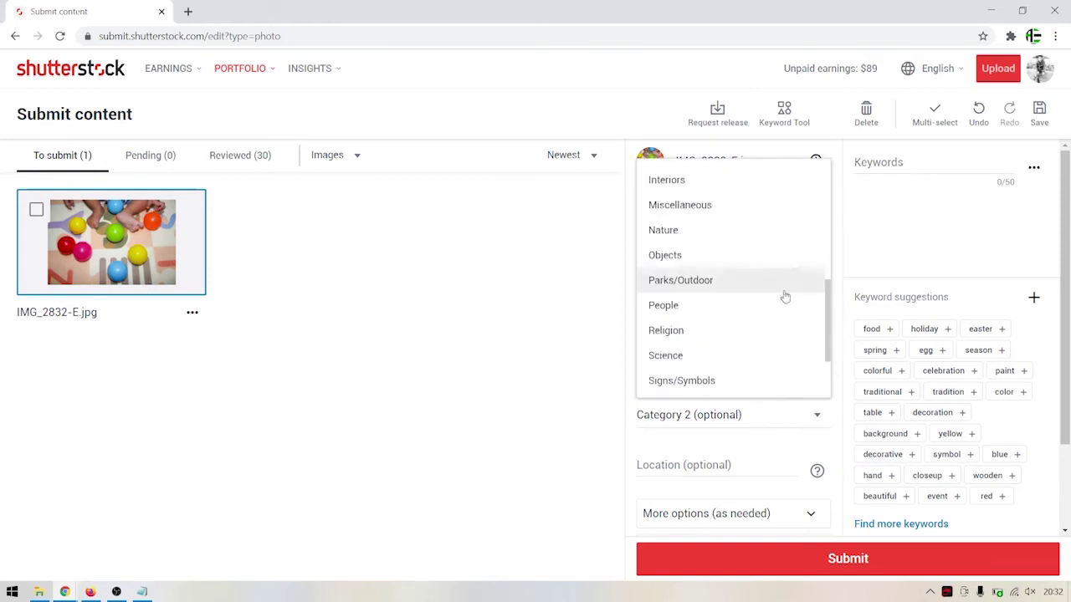
pyautogui.scroll(-1, 775, 306)
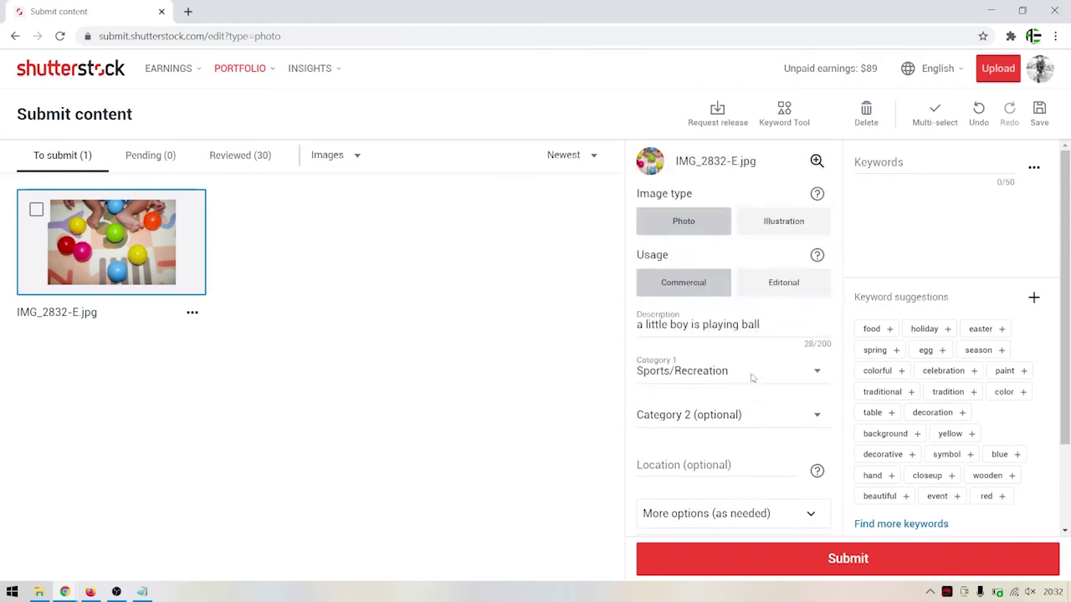
pyautogui.click(751, 414)
pyautogui.scroll(-3, 742, 353)
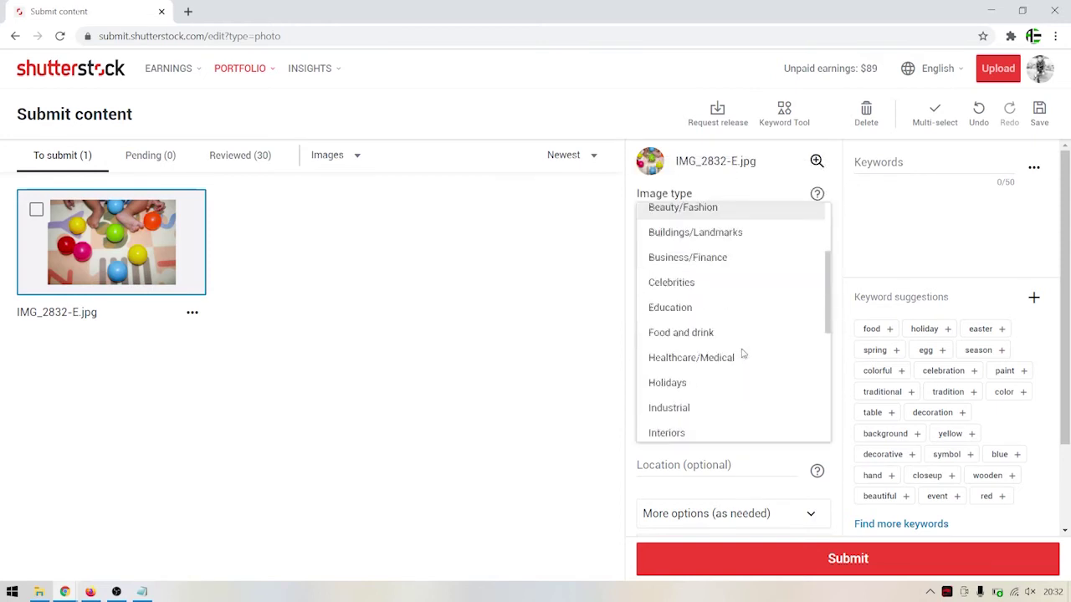
pyautogui.scroll(-2, 743, 352)
pyautogui.scroll(-1, 742, 353)
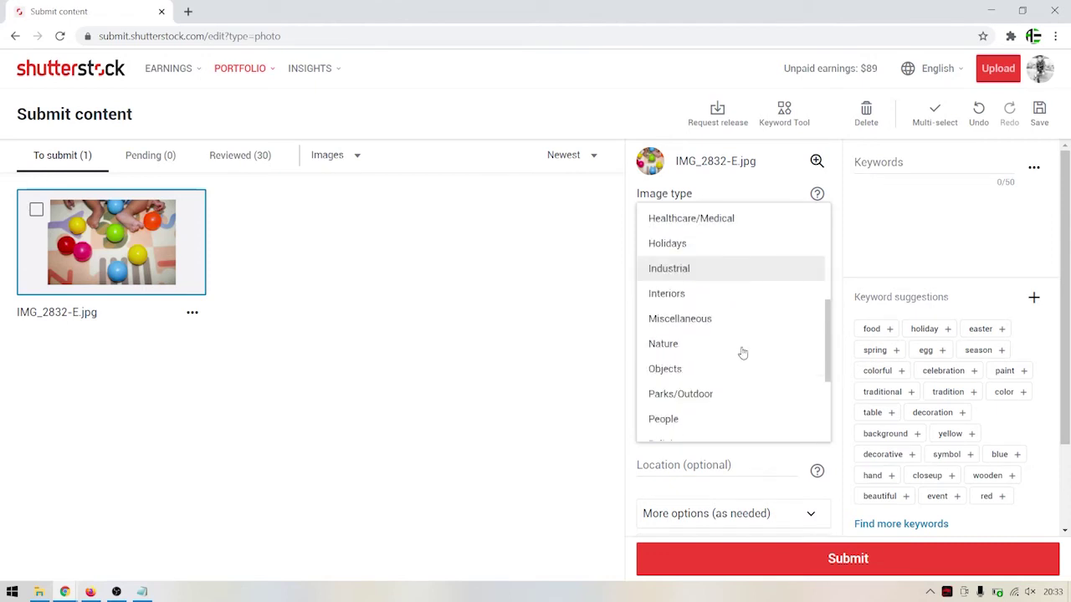
pyautogui.scroll(-1, 742, 352)
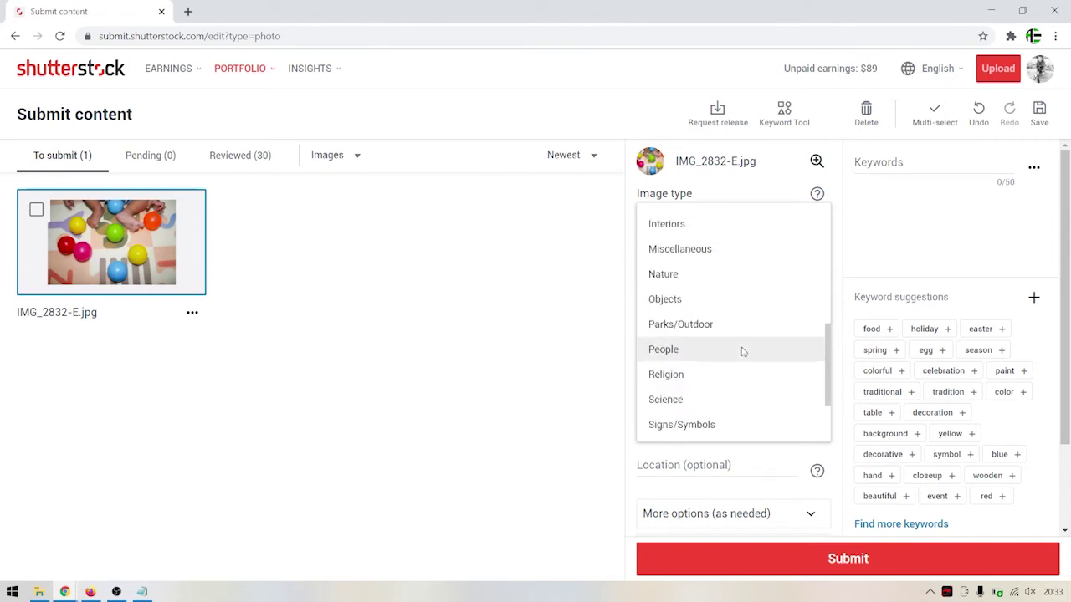
pyautogui.click(722, 251)
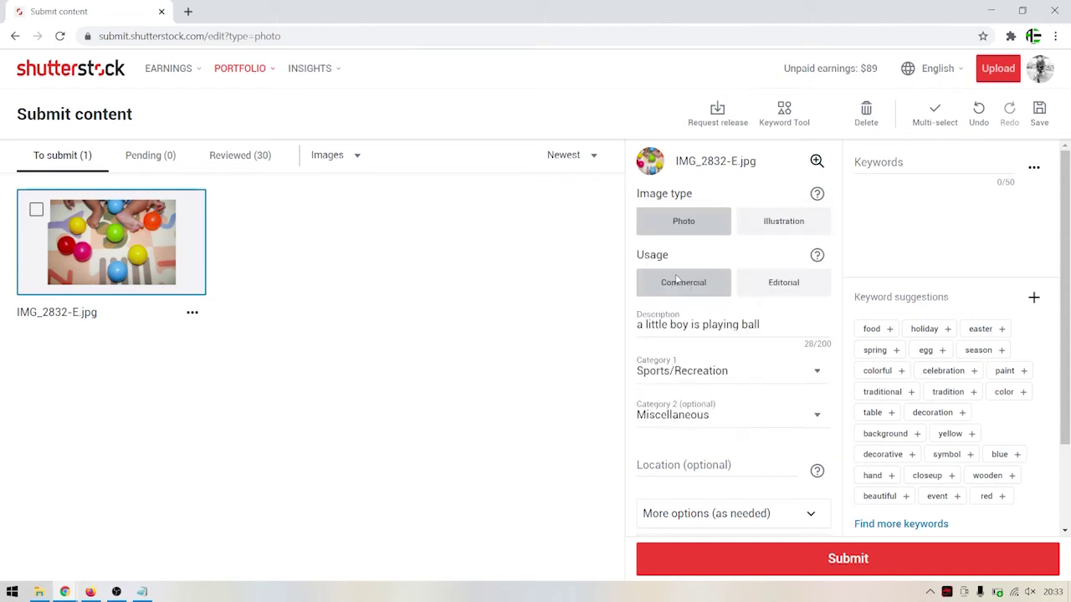
# - Add the seven Notepad keywords, including photo, children playing, child and ball, then submit
pyautogui.click(142, 591)
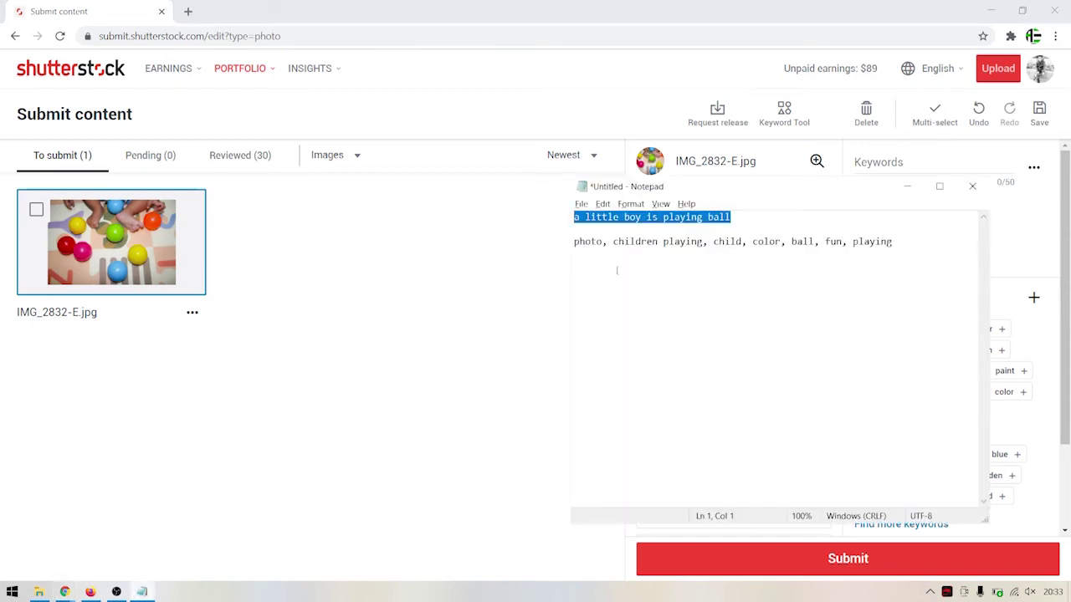
pyautogui.moveTo(901, 242); pyautogui.dragTo(545, 249)
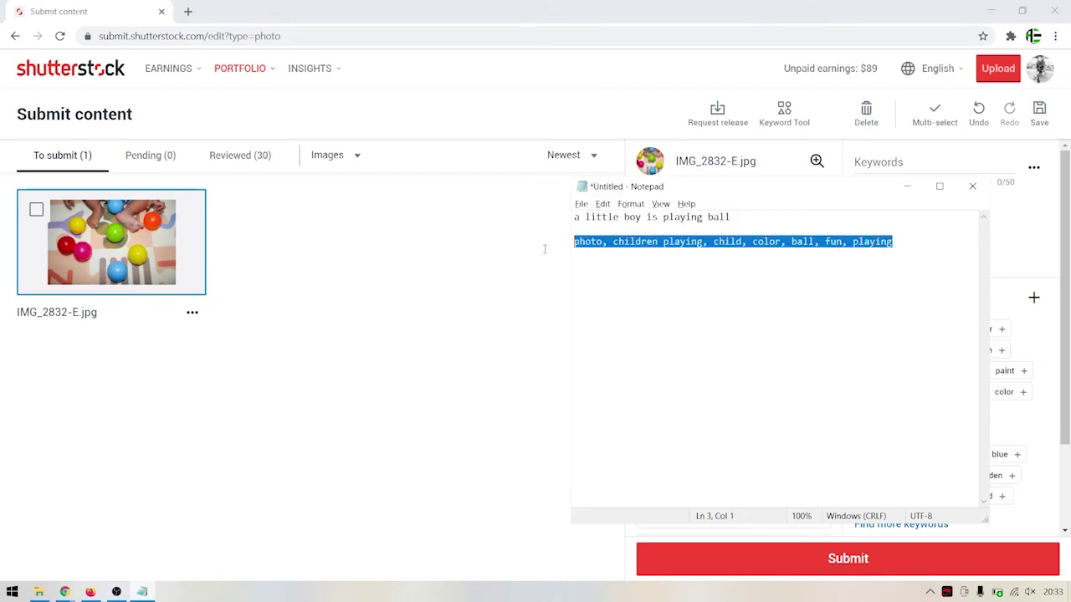
pyautogui.rightClick(618, 242)
pyautogui.click(634, 283)
pyautogui.click(558, 287)
pyautogui.click(876, 177)
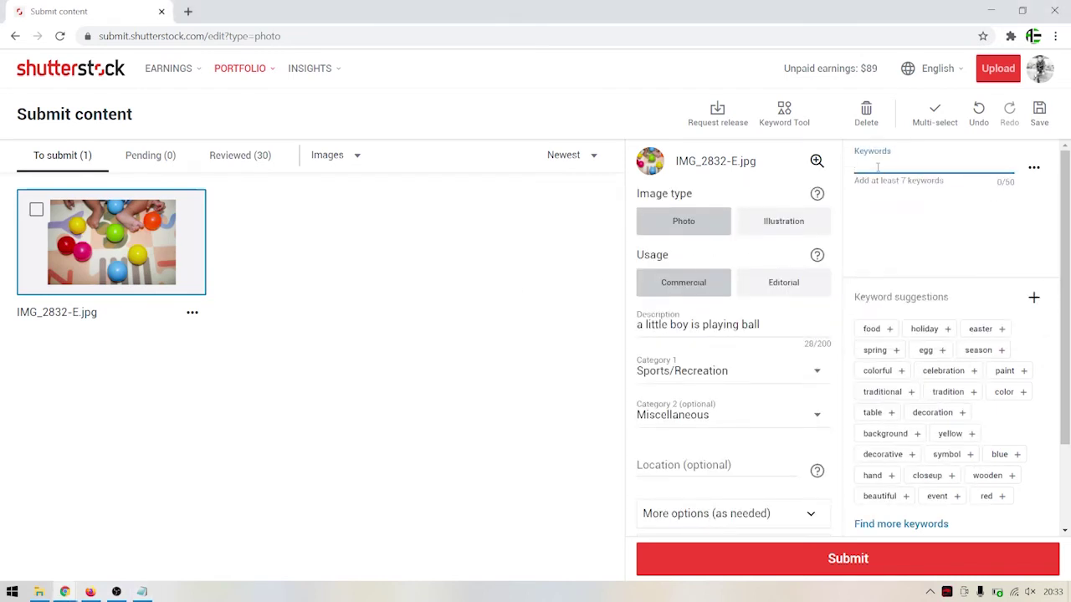
pyautogui.rightClick(878, 170)
pyautogui.click(912, 276)
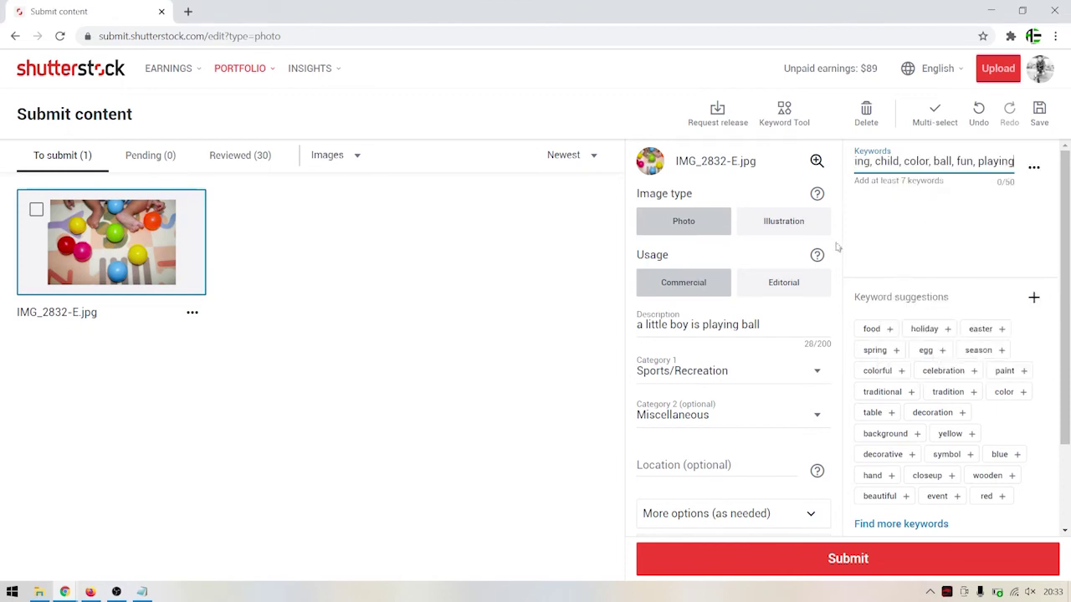
pyautogui.click(552, 247)
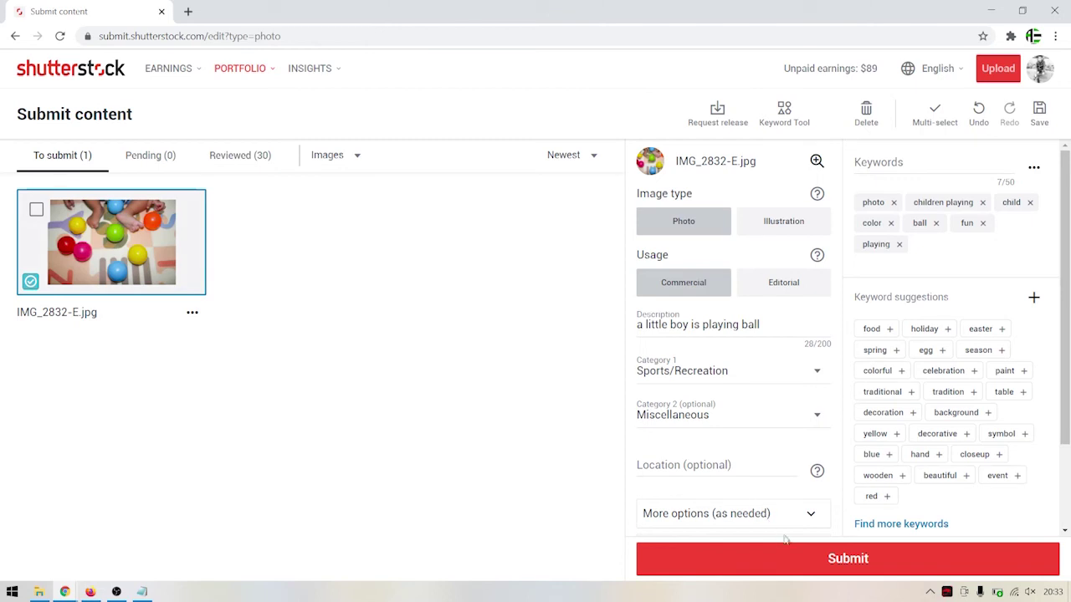
pyautogui.click(795, 561)
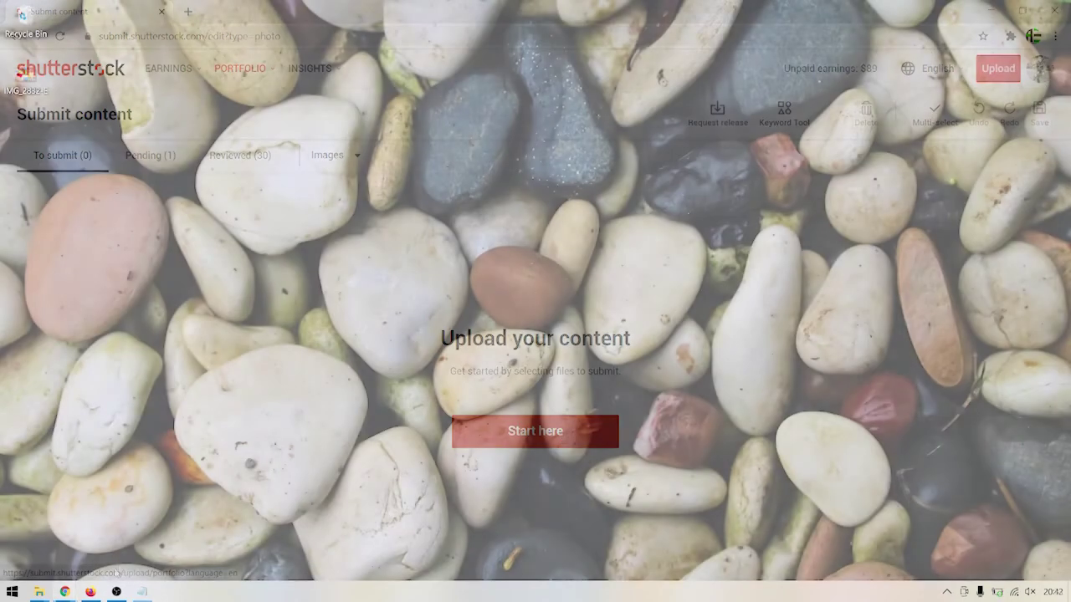
pyautogui.moveTo(65, 592)
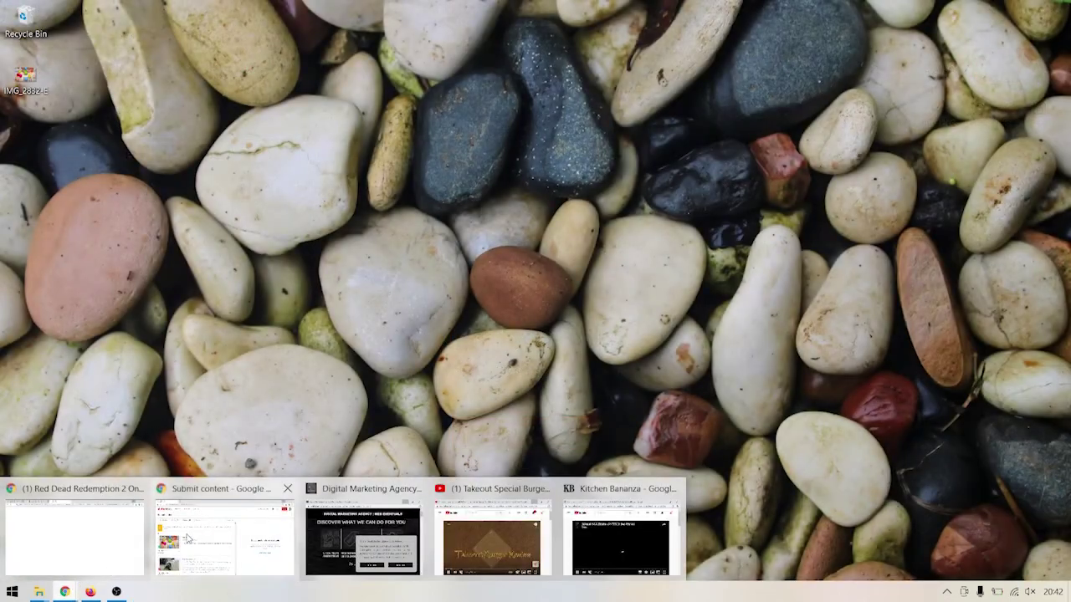
# - Return to Shutterstock and check the Reviewed tab showing IMG_2832-E.jpg as Approved
pyautogui.click(221, 536)
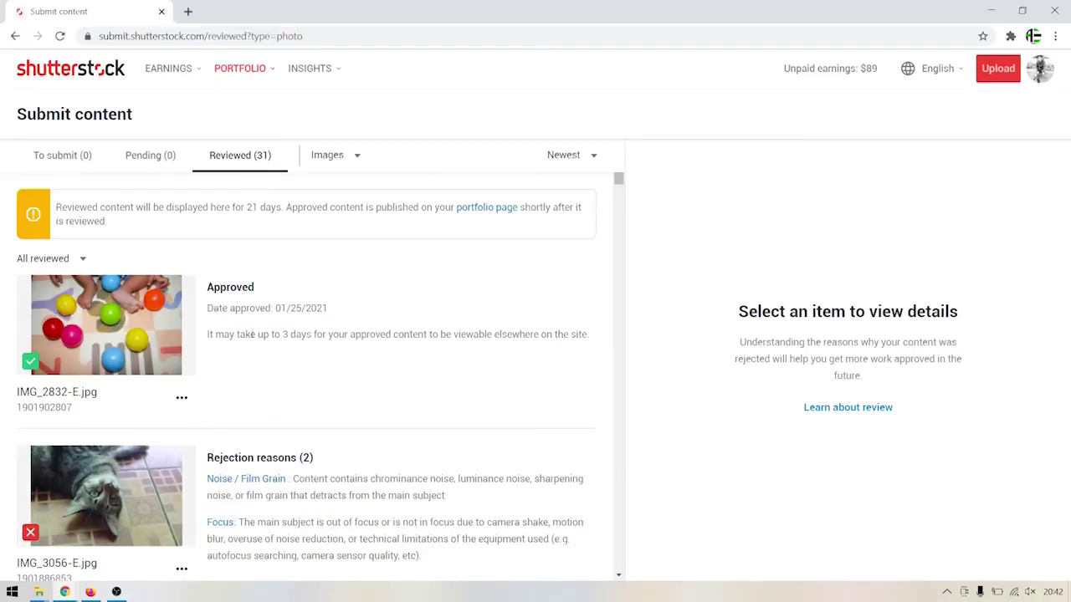